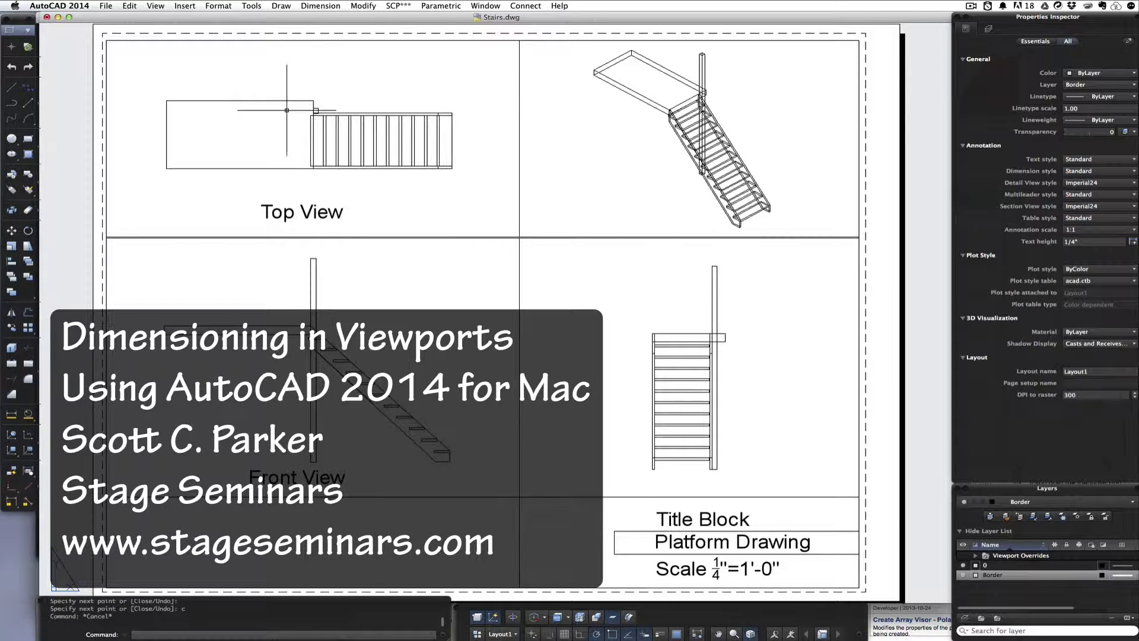
scroll(287, 110, up, 1)
scroll(287, 110, up, 3)
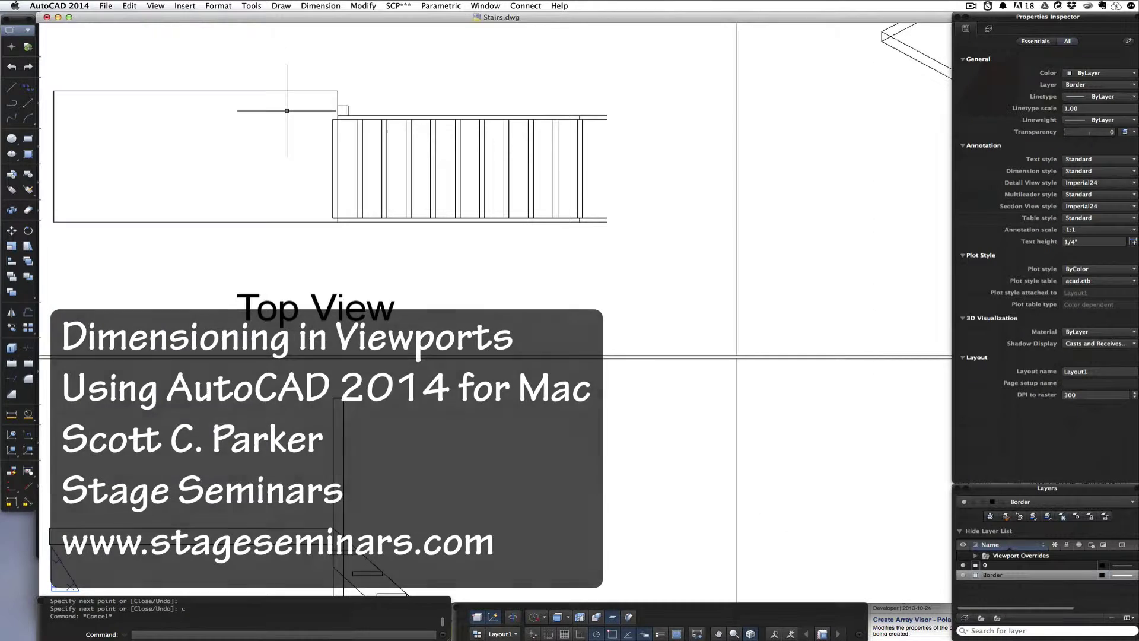
- Pan the view so the Top View stair plan is centered on screen
middle_drag(287, 110, 465, 193)
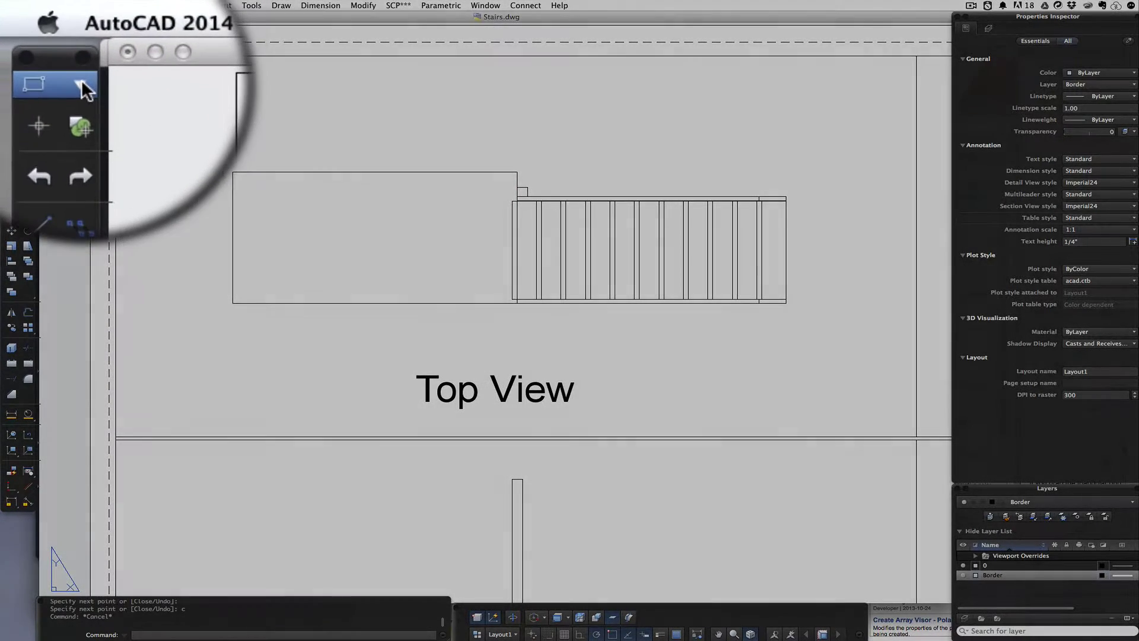
- Switch the workspace to Annotation
click(27, 30)
click(65, 154)
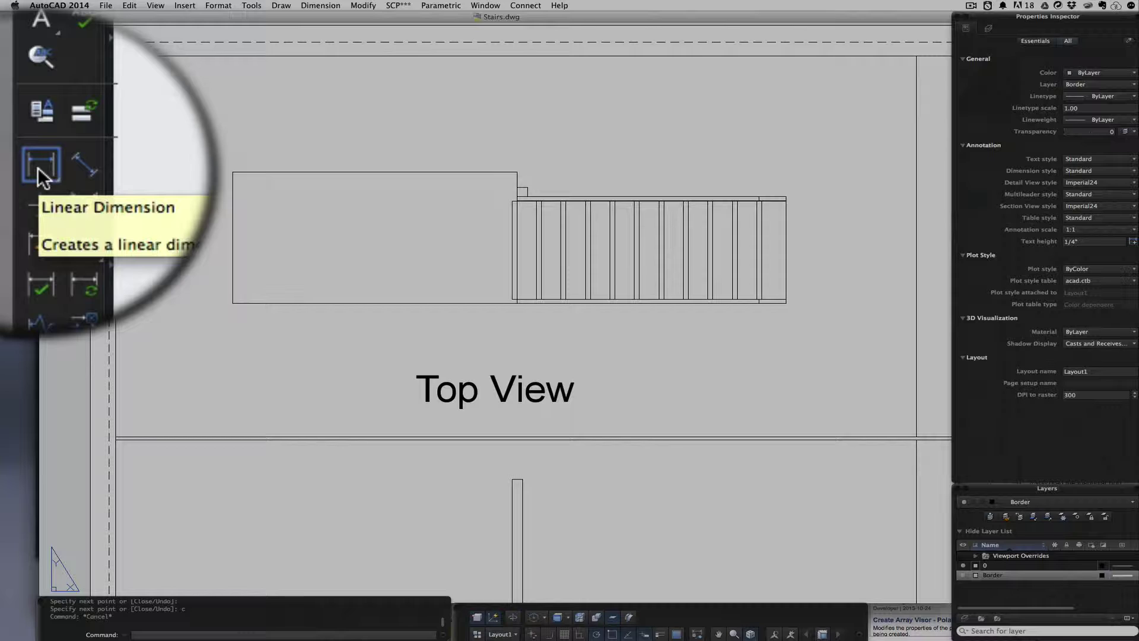
key(super+z)
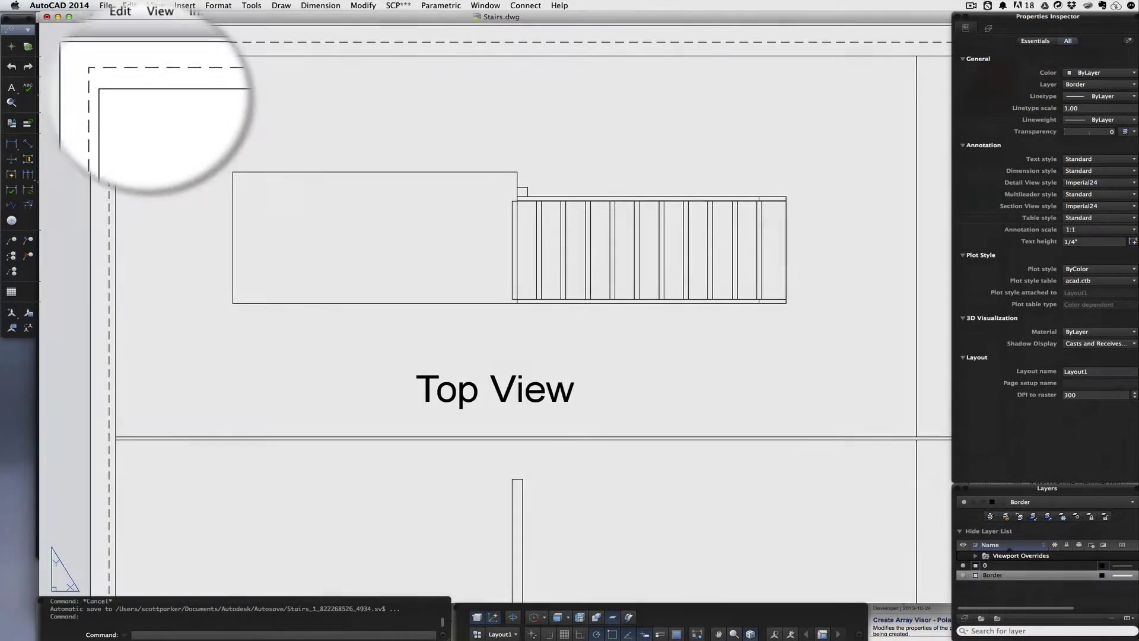
- Add a 96.0000 linear dimension above the landing's top edge
click(129, 76)
click(110, 45)
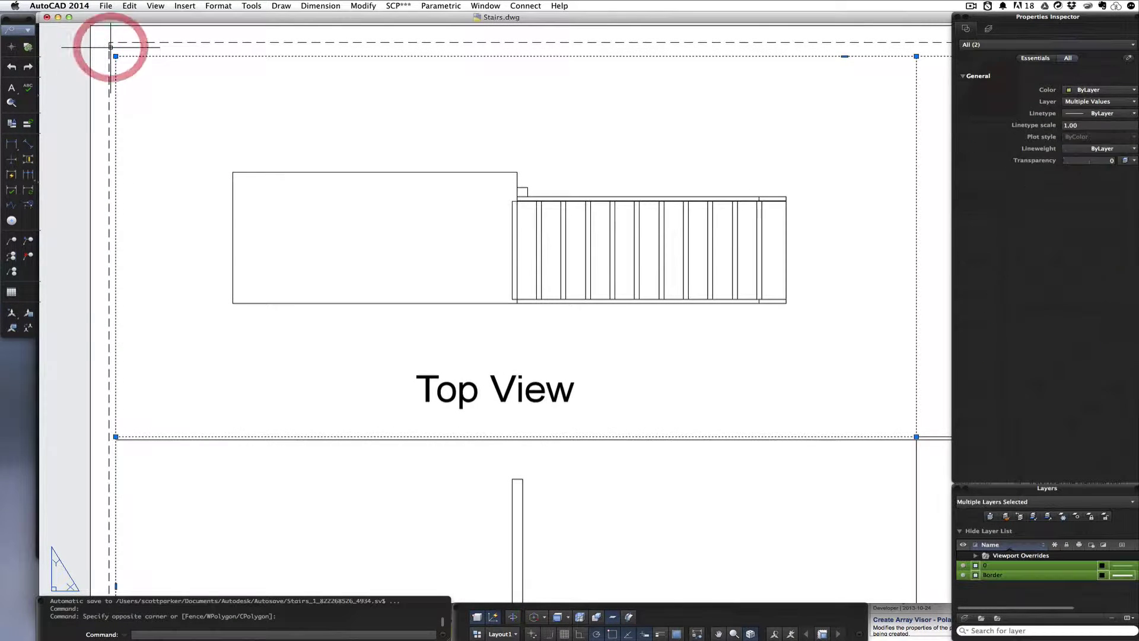
click(234, 172)
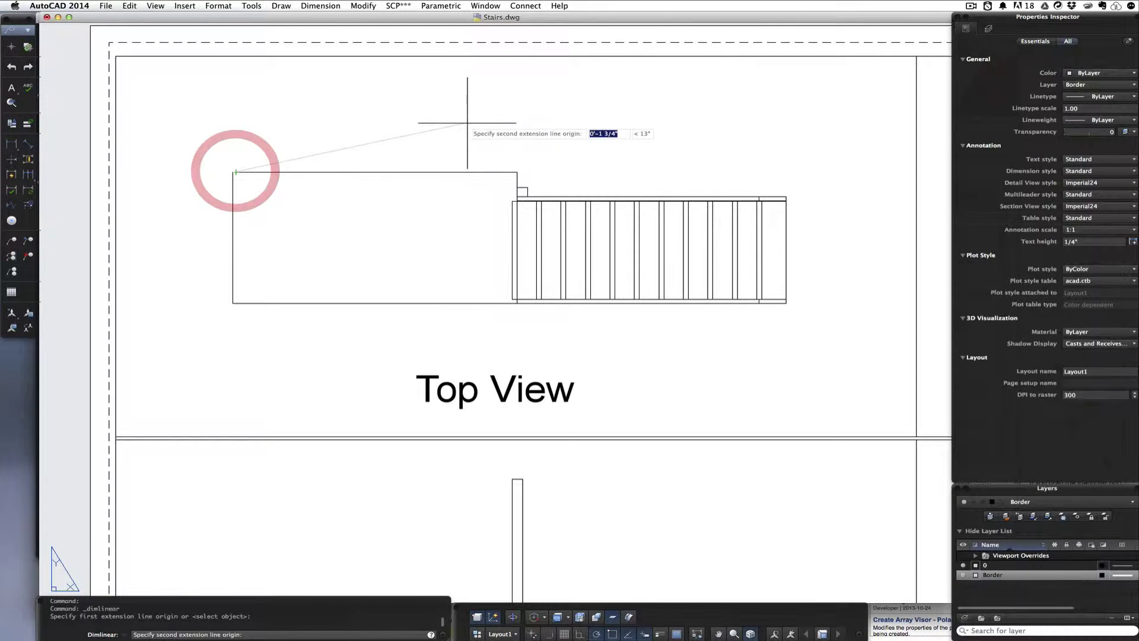
click(517, 172)
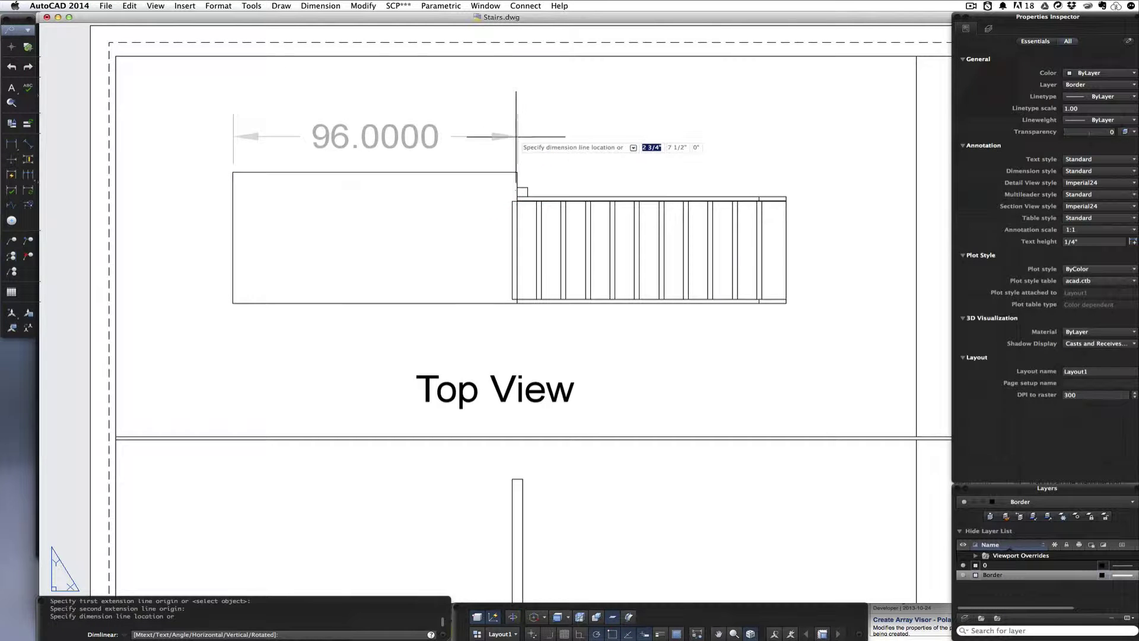
click(517, 137)
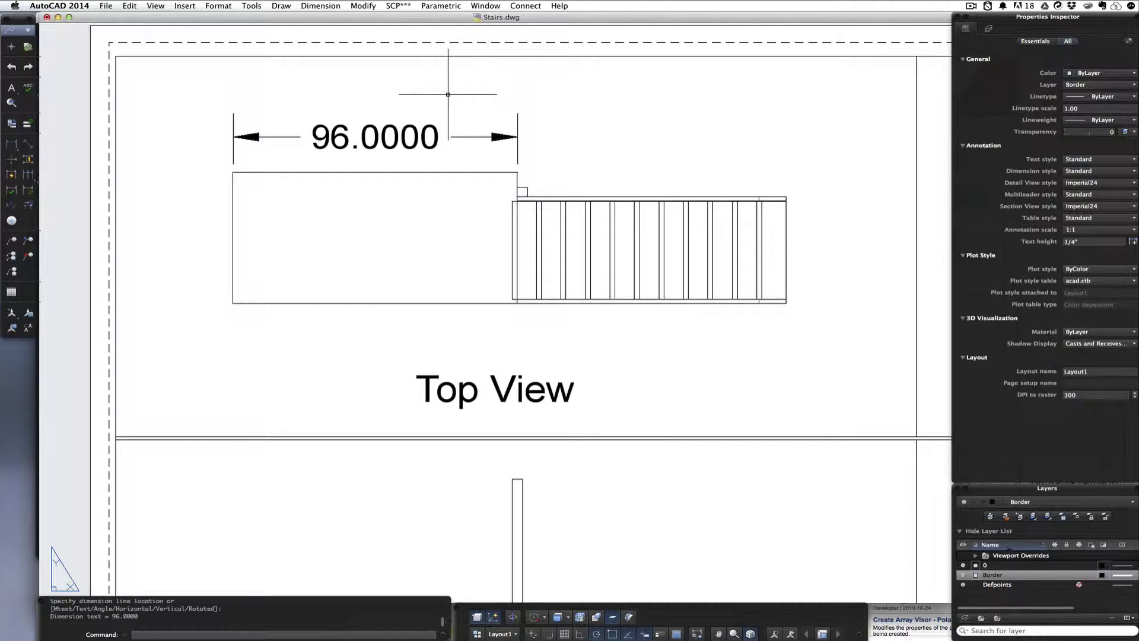
- Open the Dimension Style settings and begin modifying the Annotative style
click(321, 6)
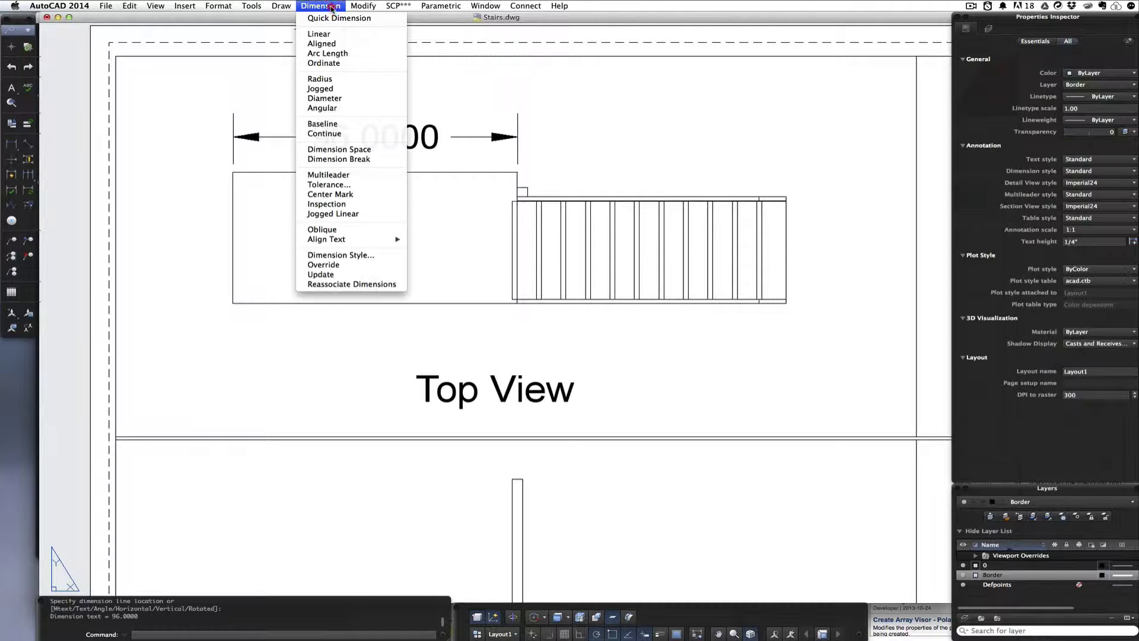
click(345, 255)
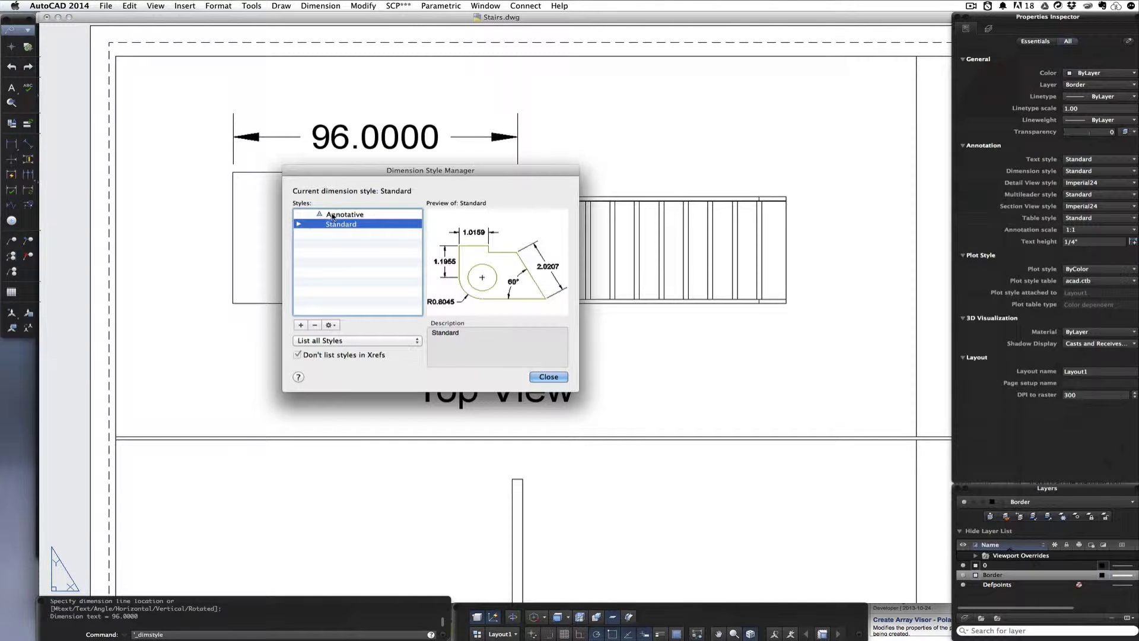
click(332, 216)
click(316, 216)
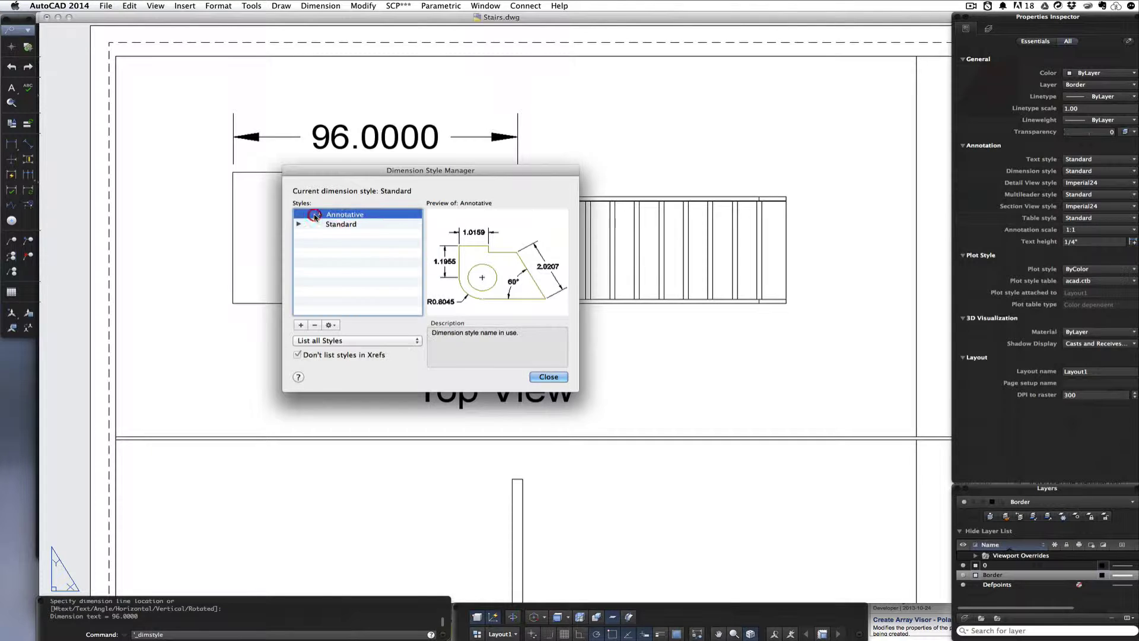
click(330, 324)
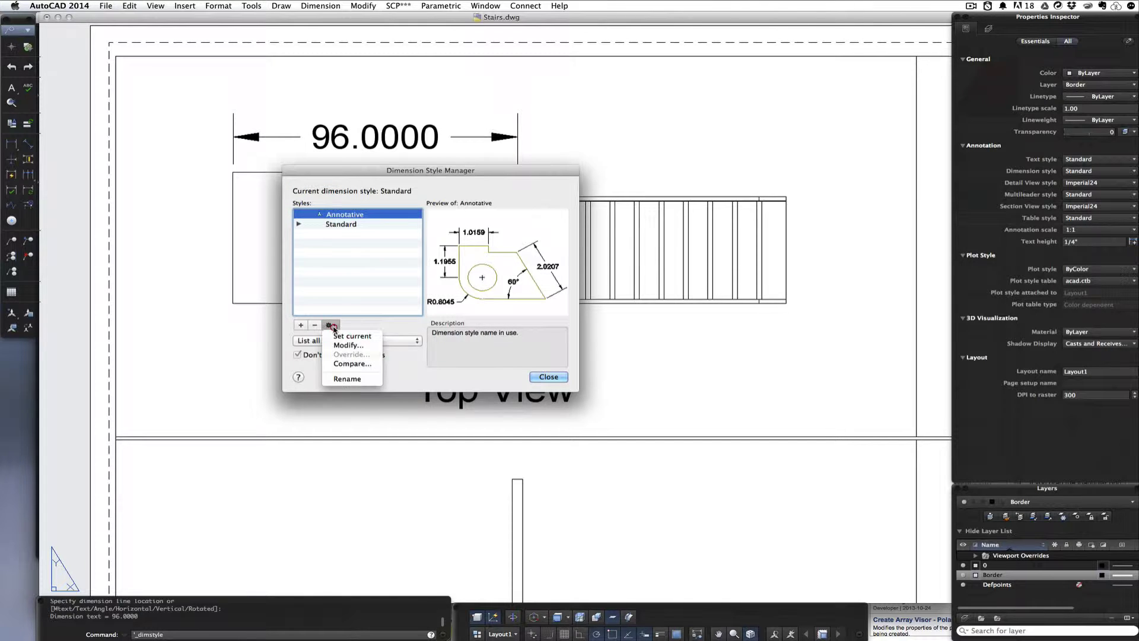
click(332, 345)
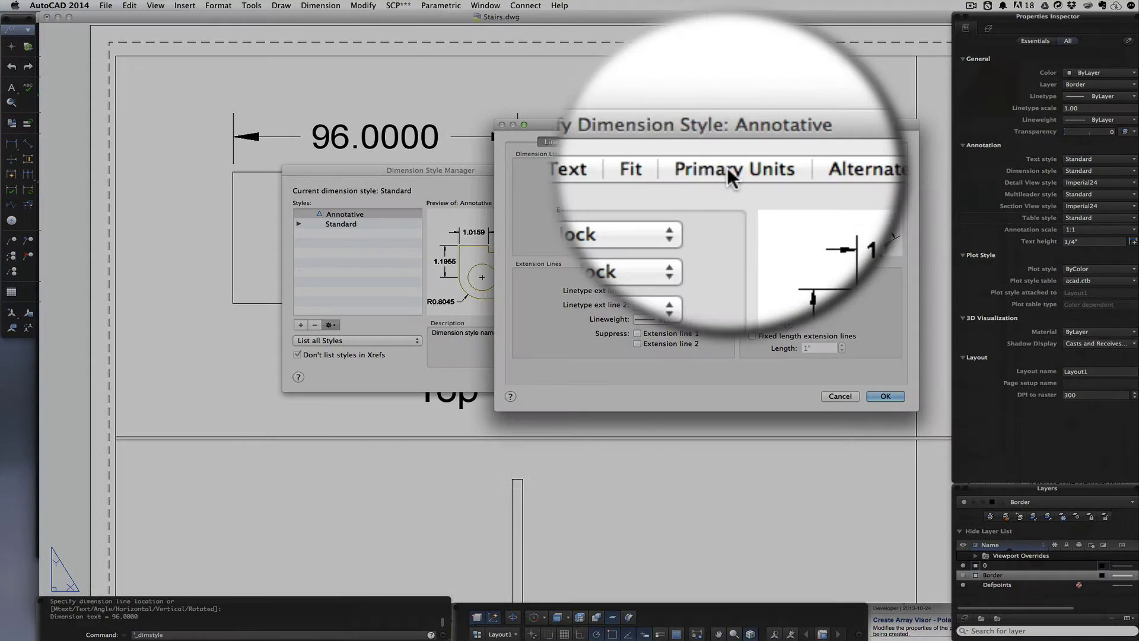
- Give Annotative Architectural units, diagonal fractions and 1/4" precision, then close
click(730, 142)
click(686, 175)
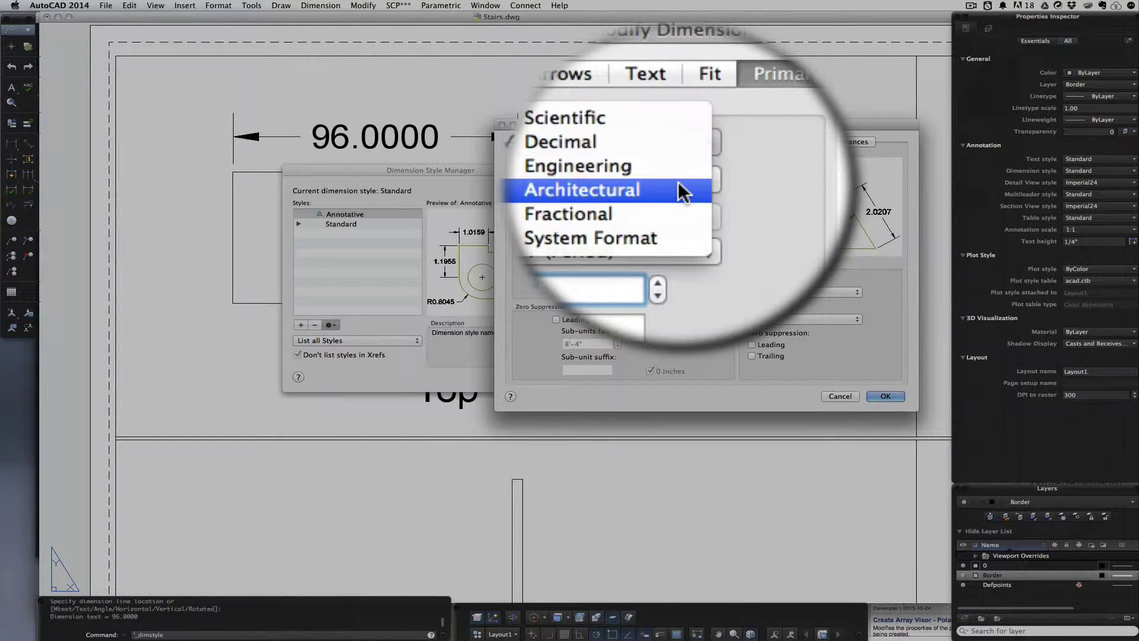
click(684, 189)
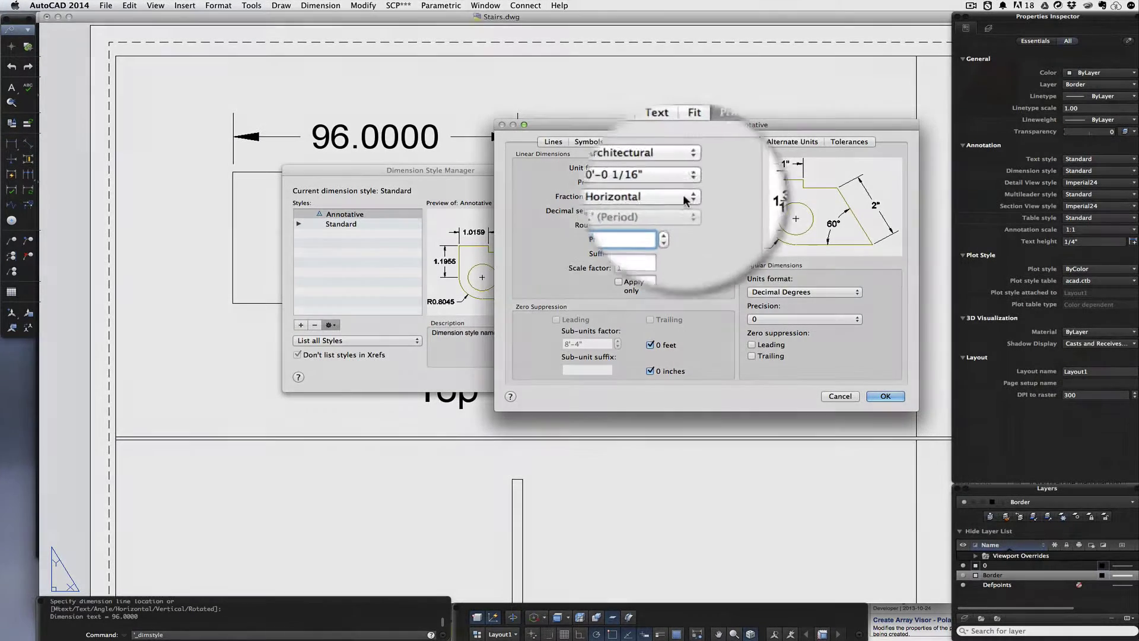
click(689, 196)
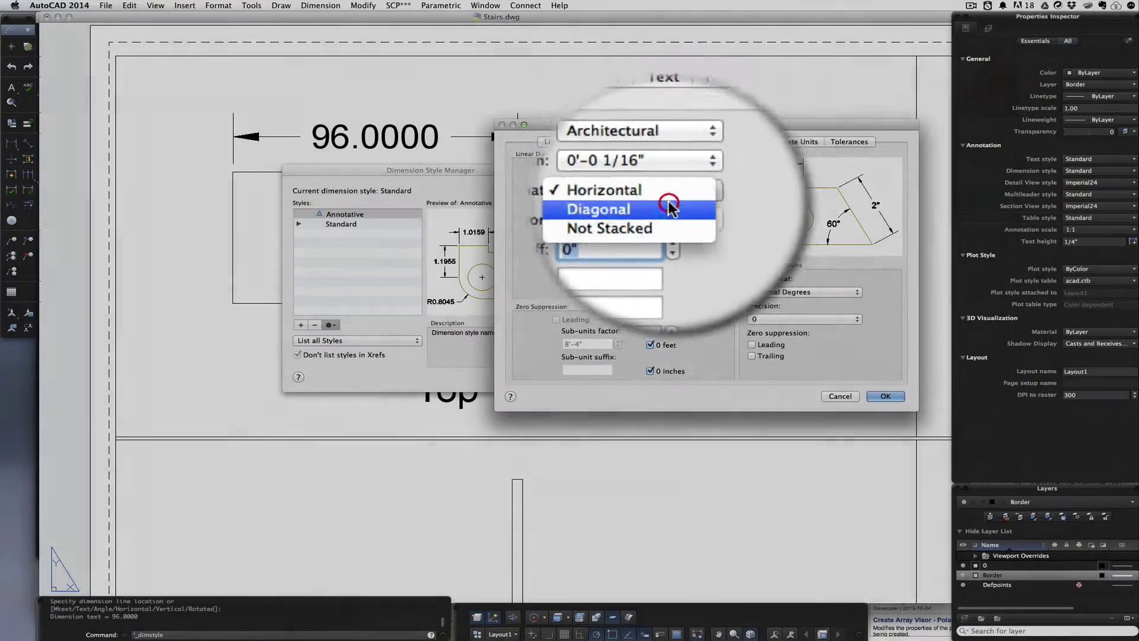
click(669, 207)
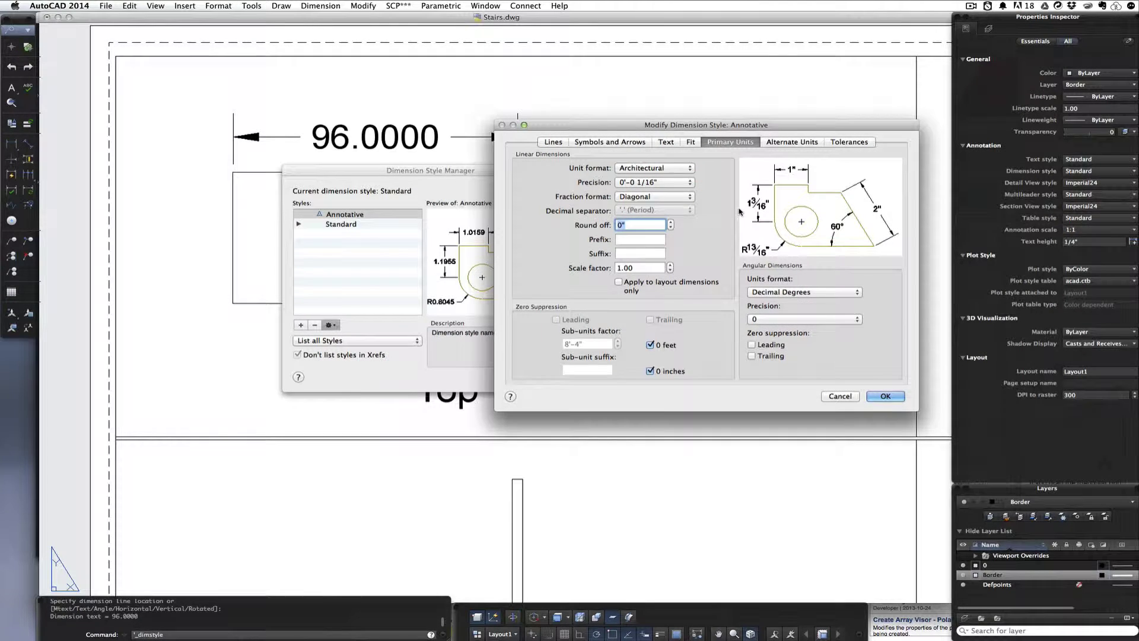
click(685, 185)
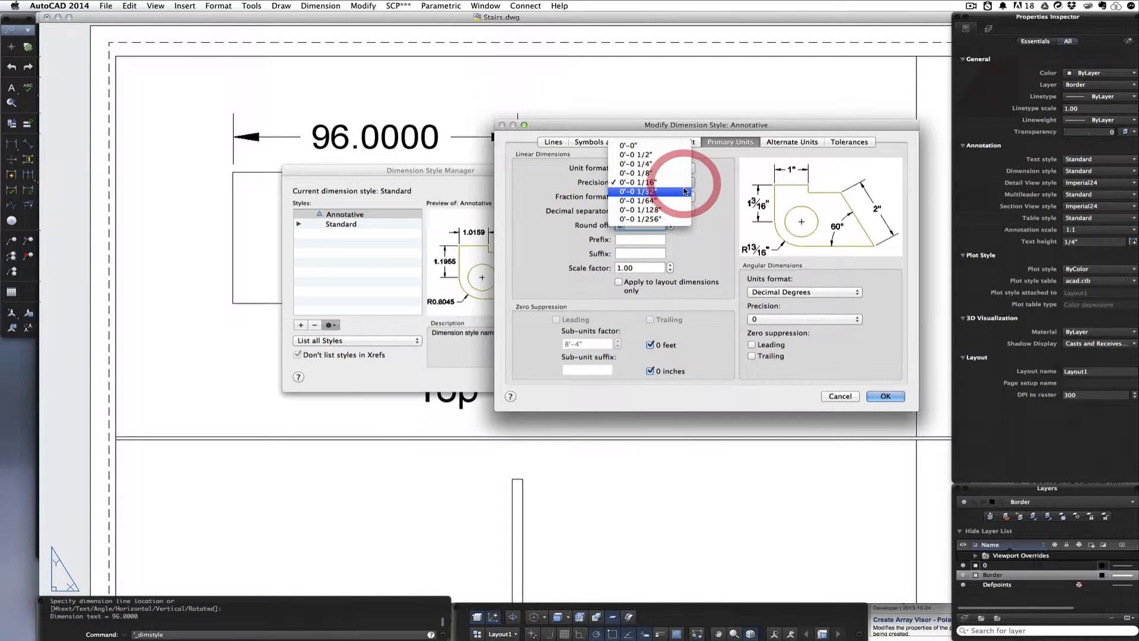
click(684, 163)
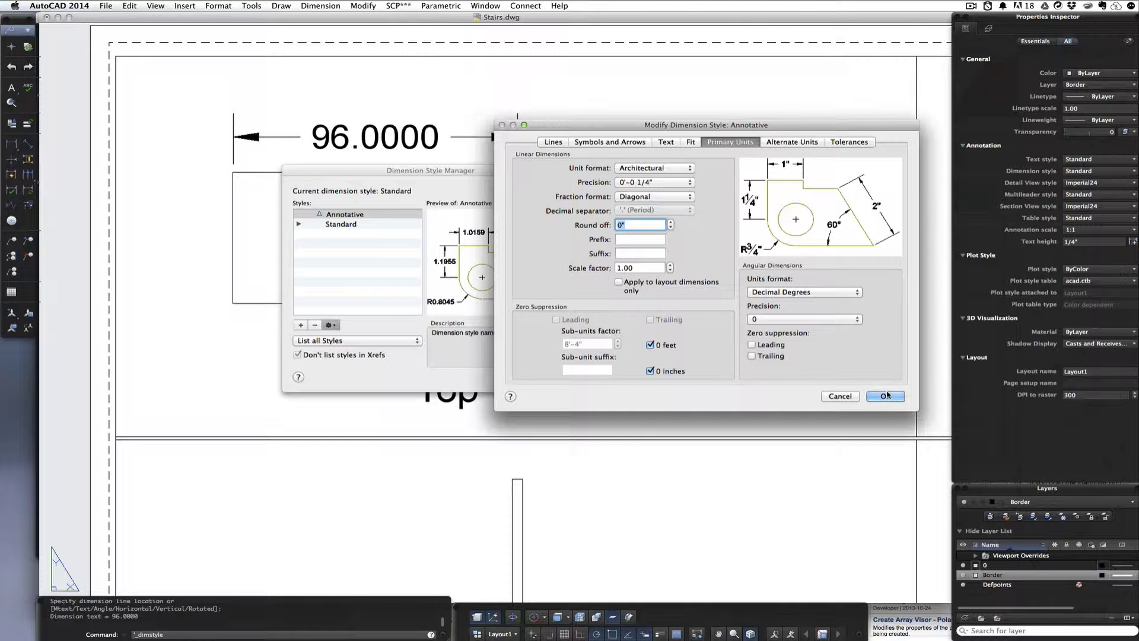
click(886, 397)
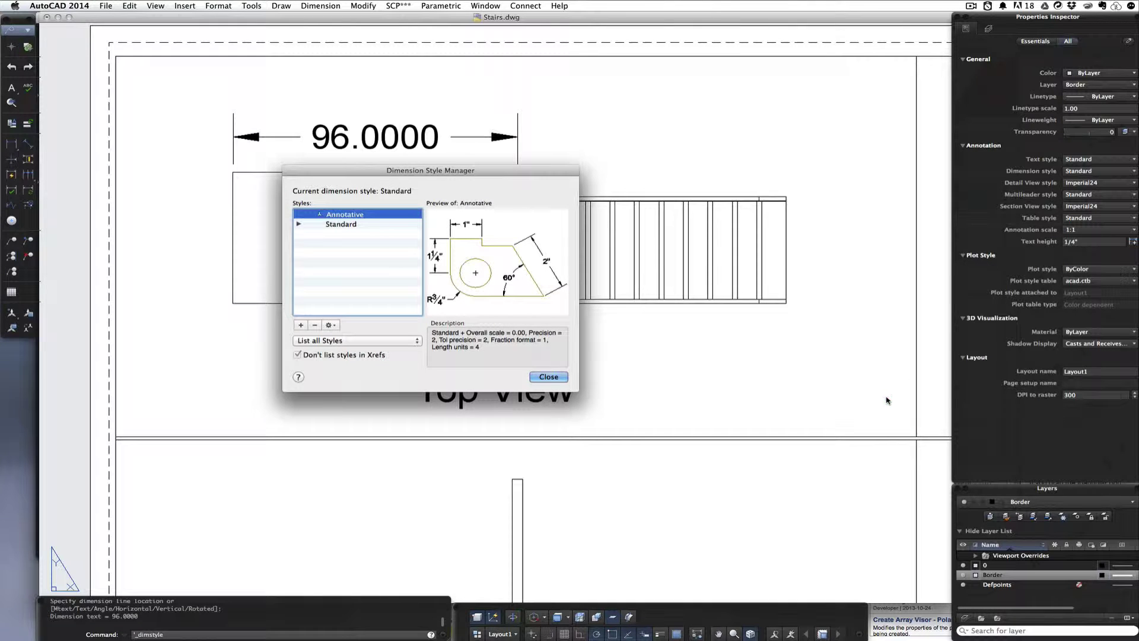
click(550, 376)
- Delete the unstyled 96.0000 dimension
click(424, 140)
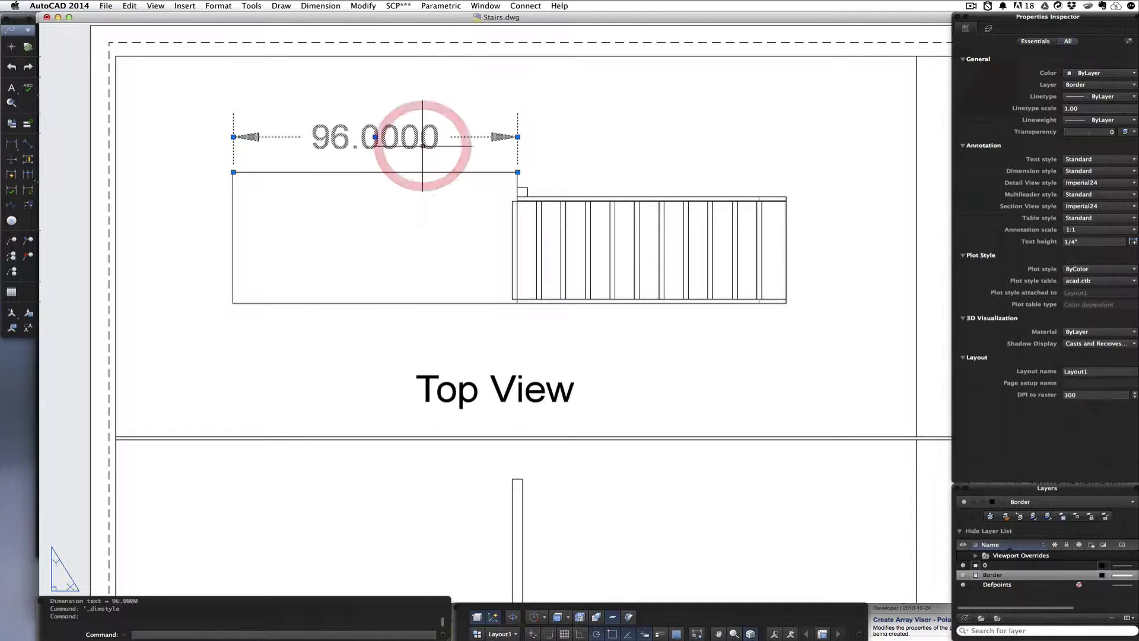
key(shift+super+p)
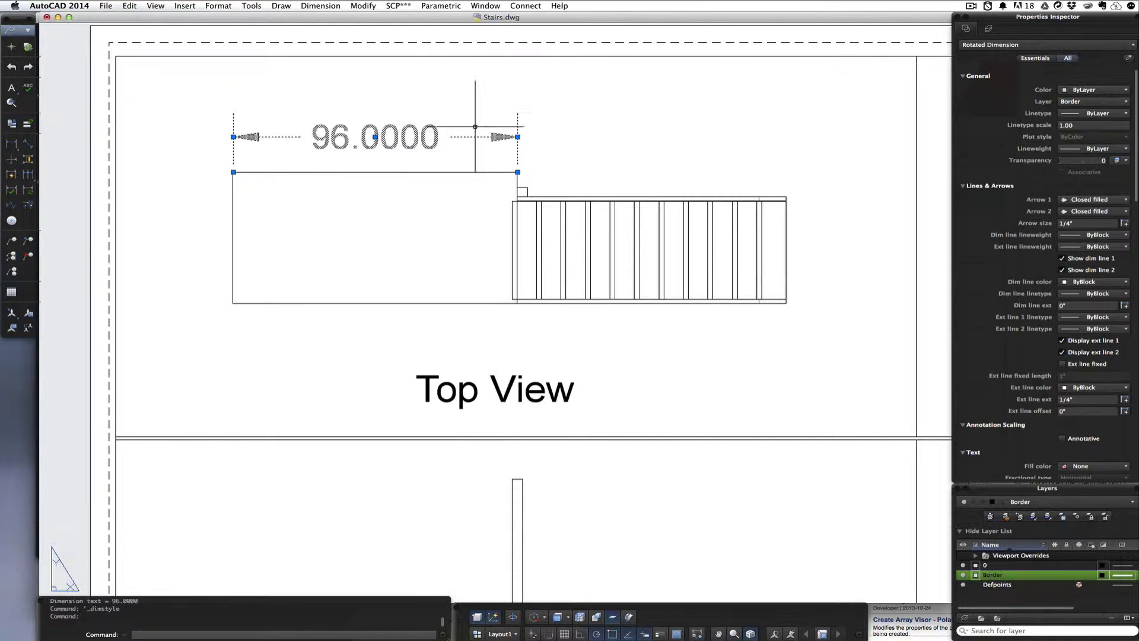
key(BackSpace)
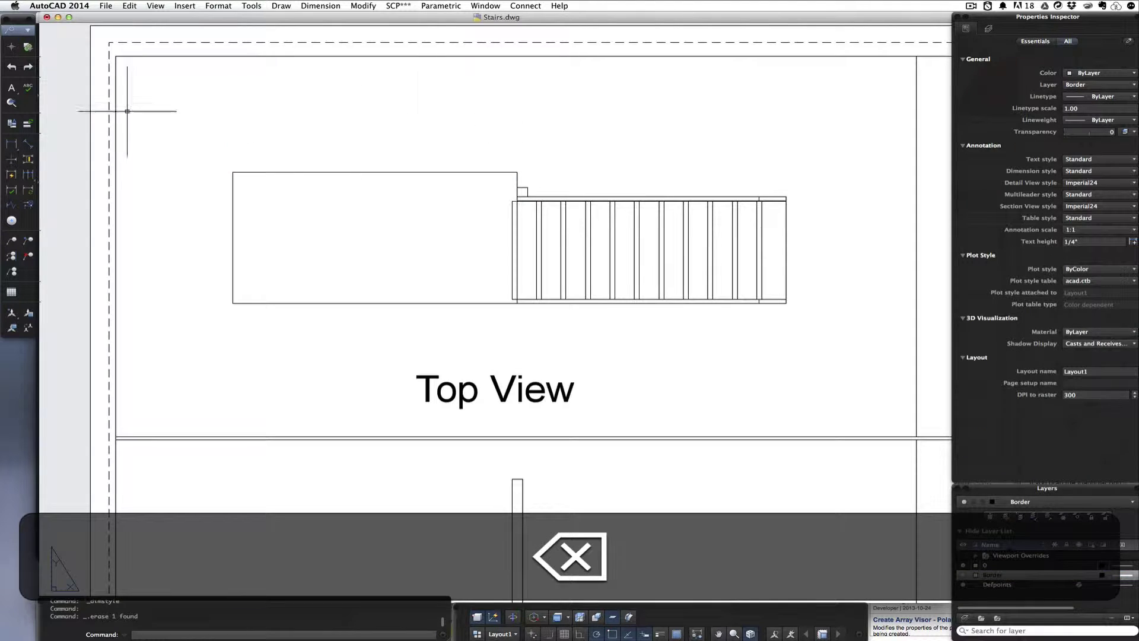
- Cancel a new unstyled dimension across the landing's top corners and restart Linear Dimension
click(28, 143)
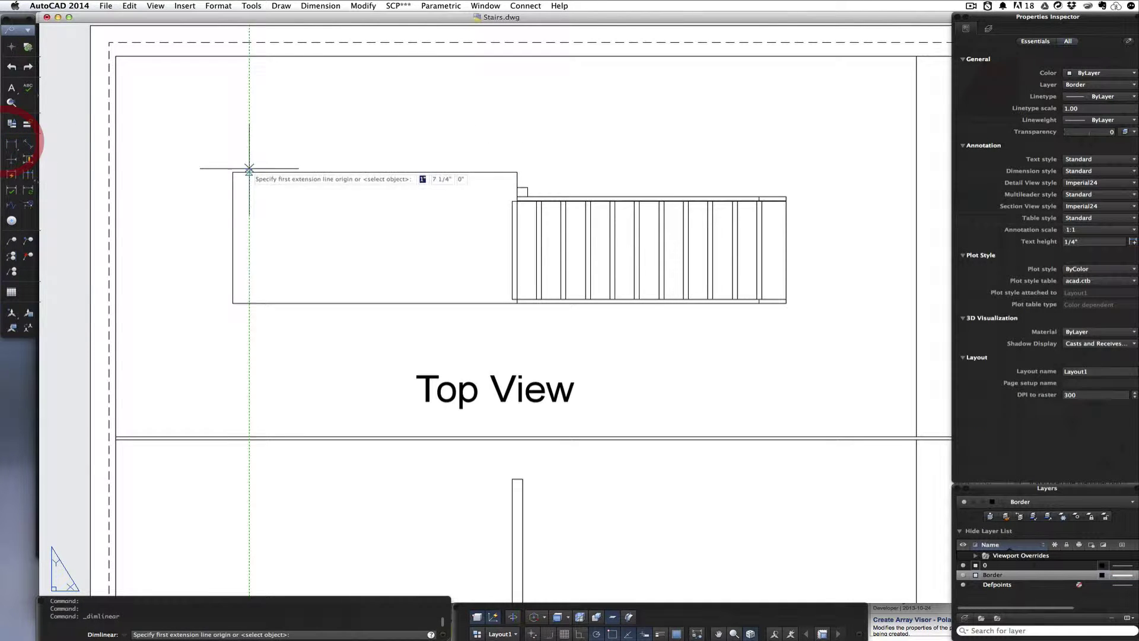
click(234, 172)
click(518, 171)
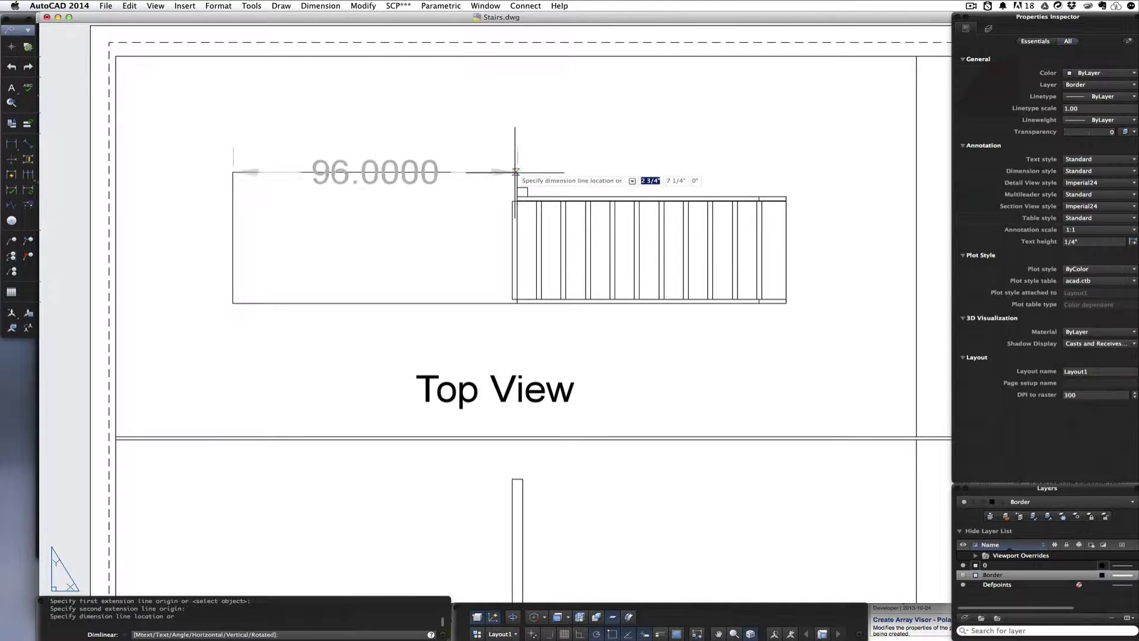
key(Escape)
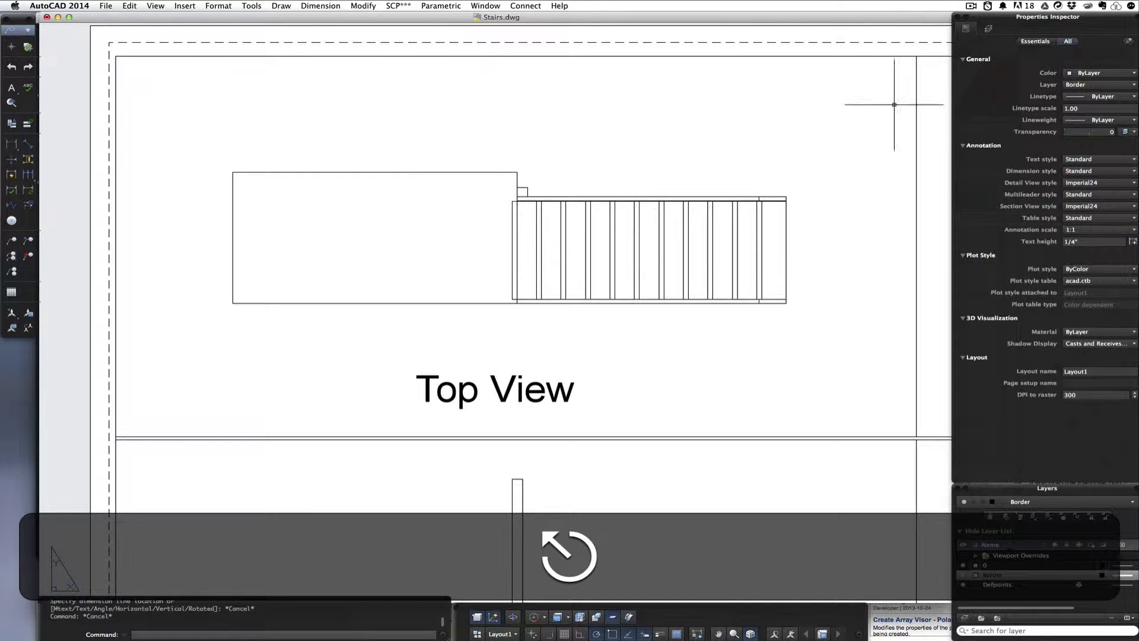
click(17, 144)
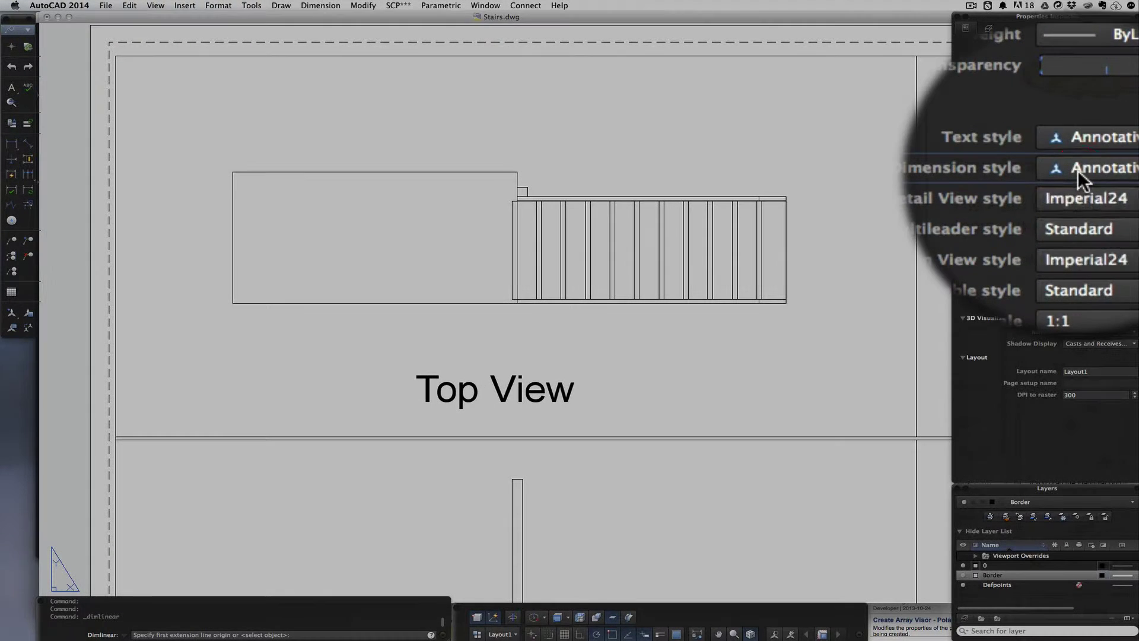
- With Annotative as dimension style, dimension the rectangle's top edge as 8'
click(1090, 170)
click(1085, 184)
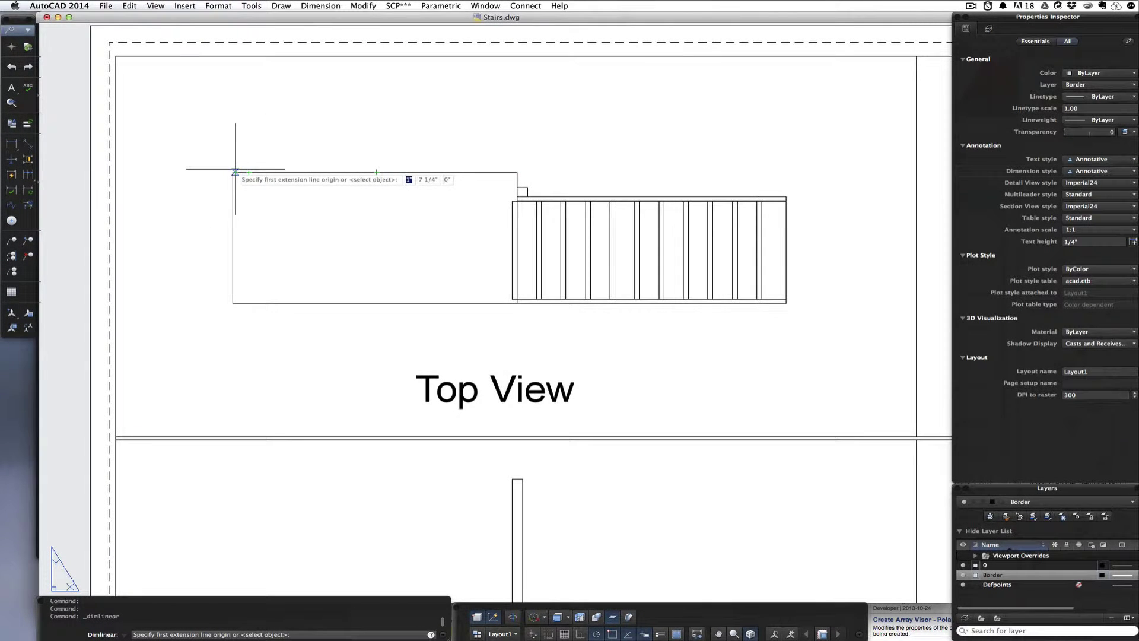
click(233, 172)
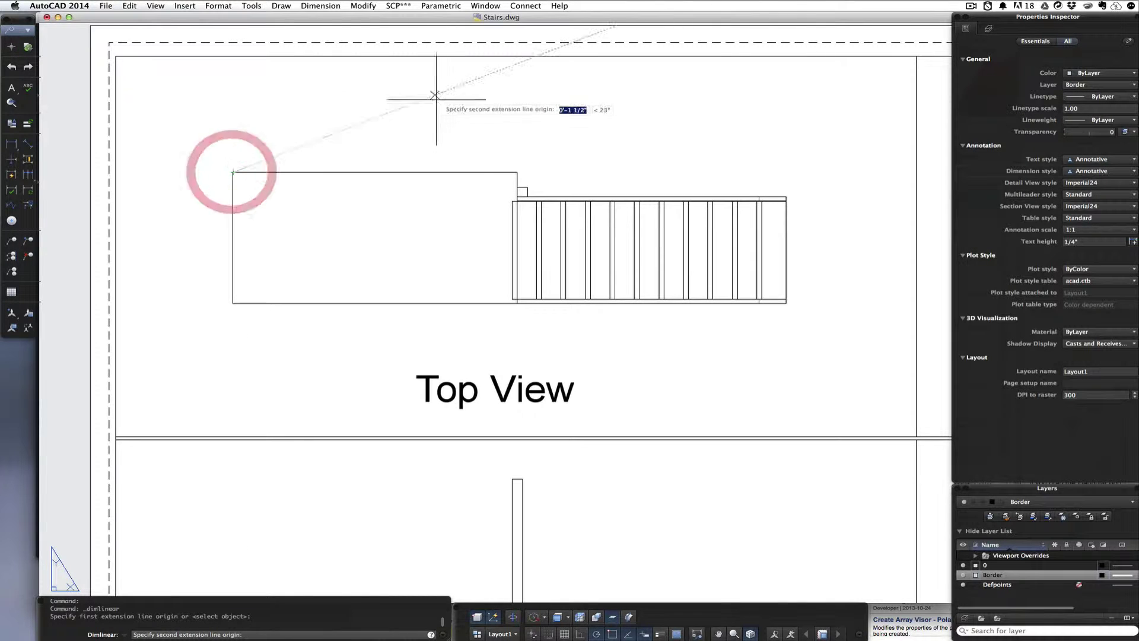
click(517, 172)
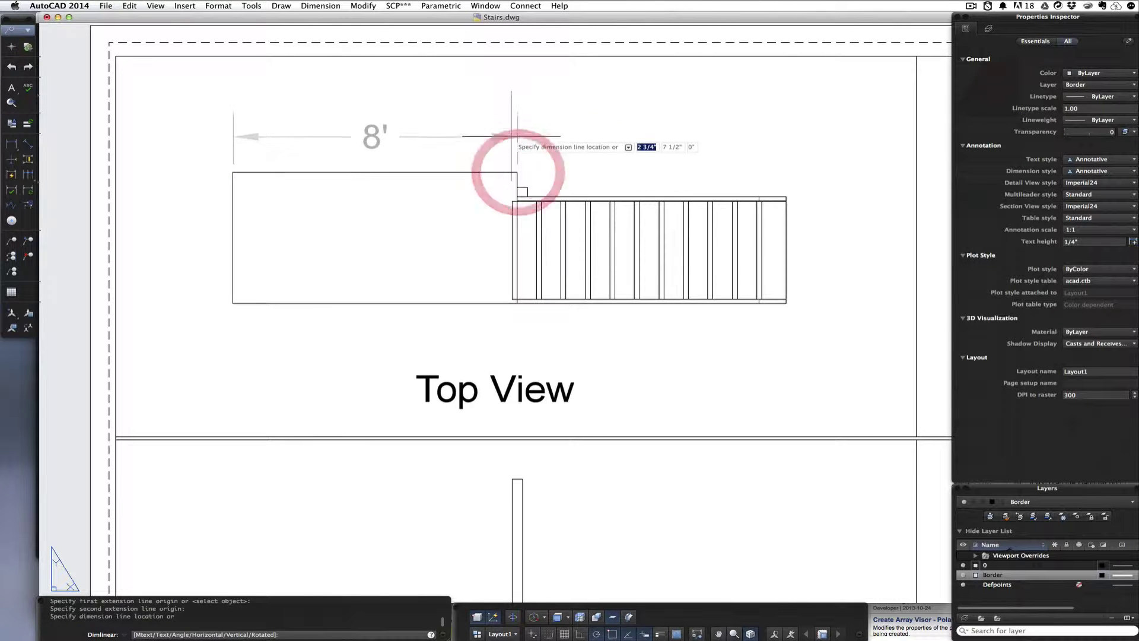
click(517, 134)
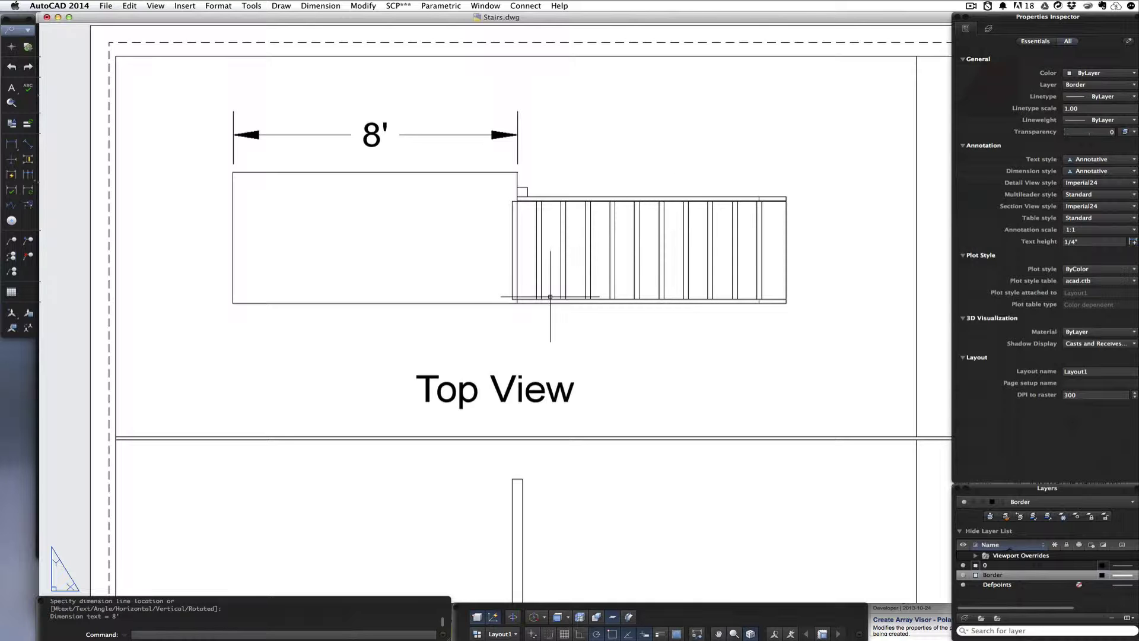
- Add a vertical dimension on the rectangle's left side, which reads 0"
key(Return)
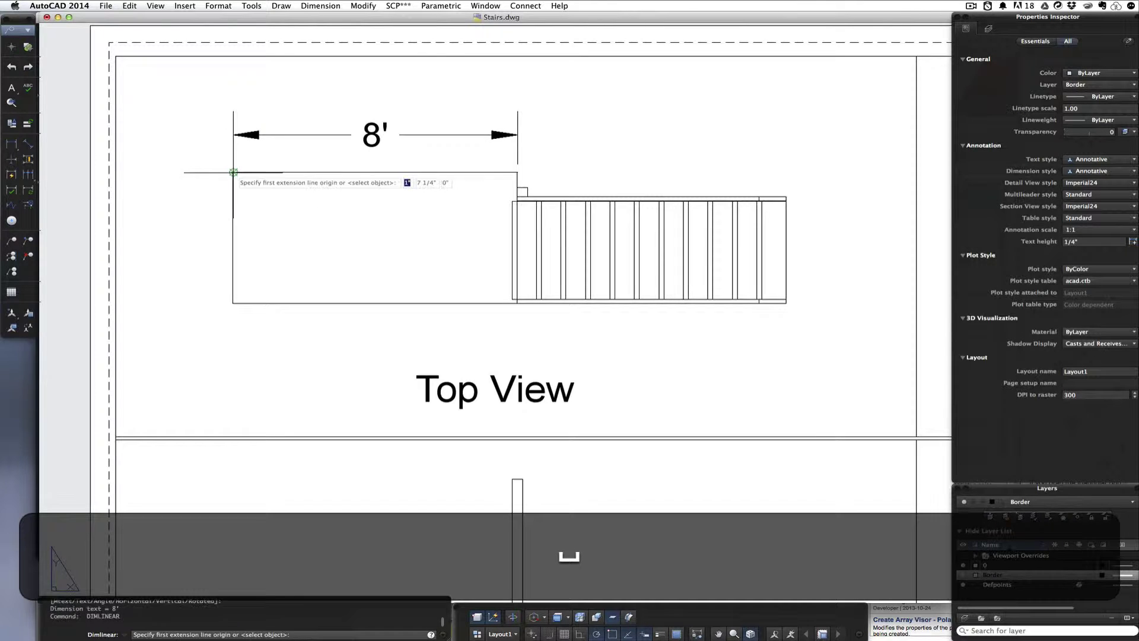
click(234, 172)
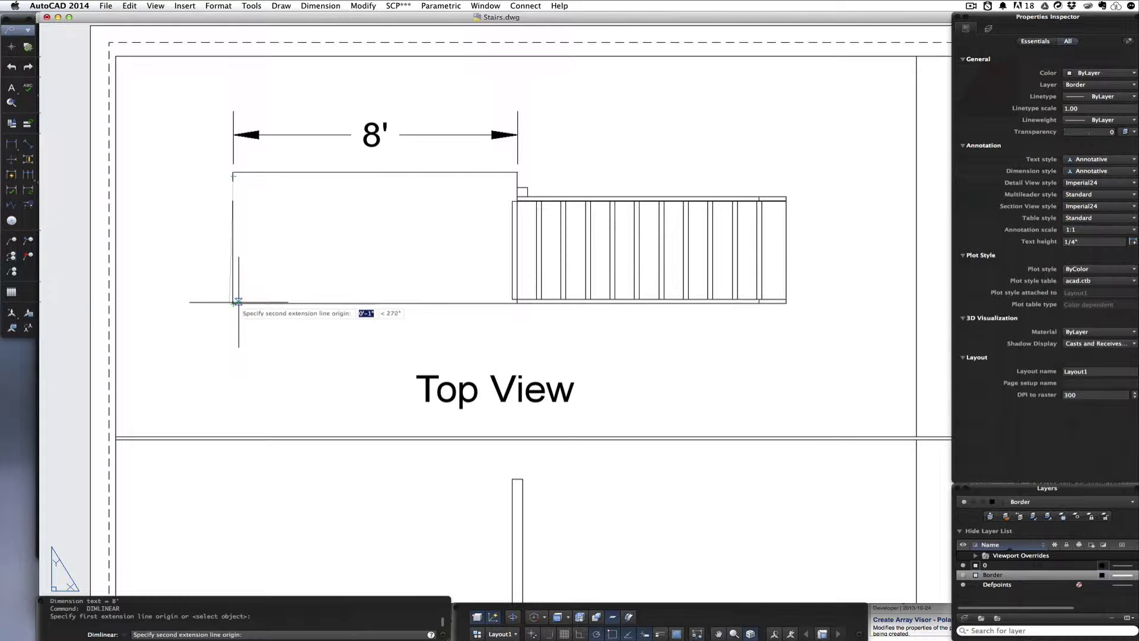
click(234, 304)
click(170, 311)
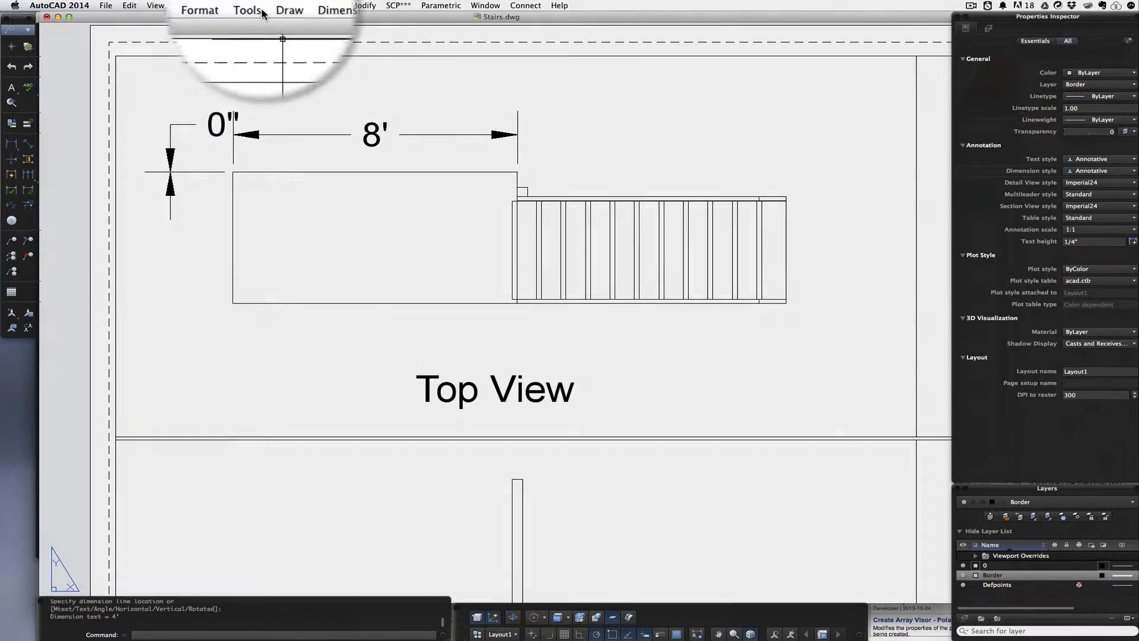
- Turn on Endpoint object snapping in Drafting Settings
click(252, 5)
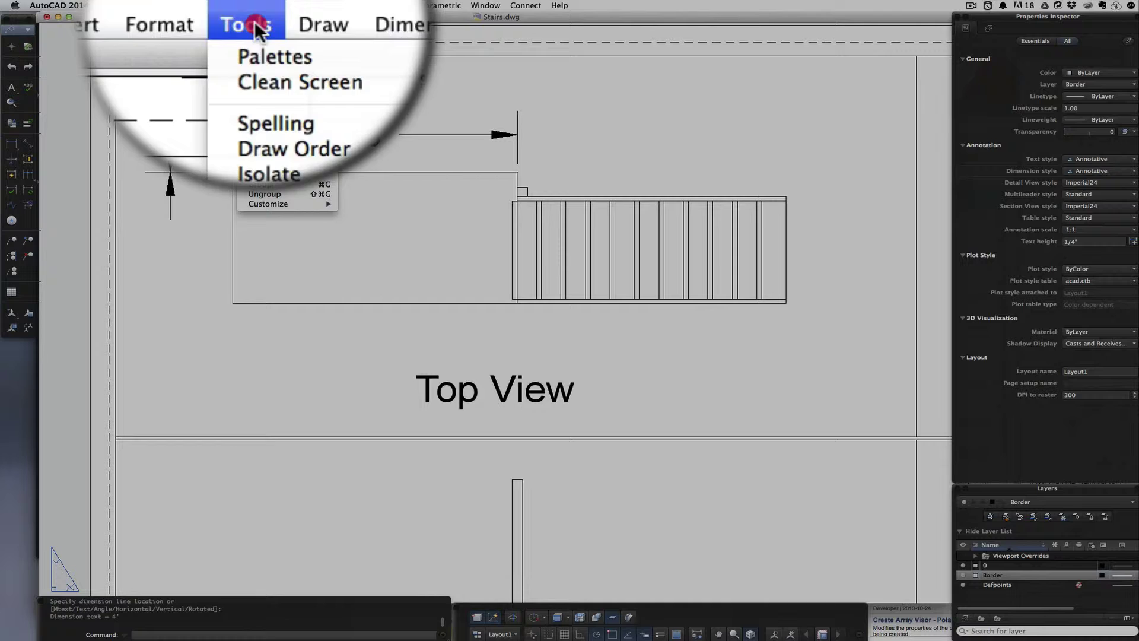
click(267, 171)
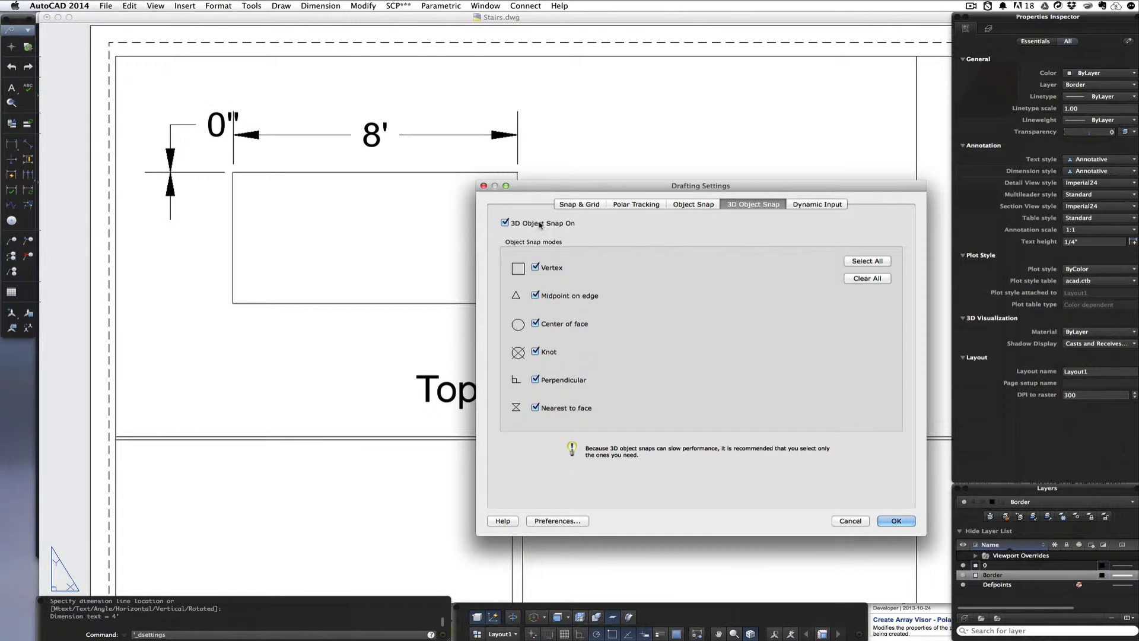
click(683, 205)
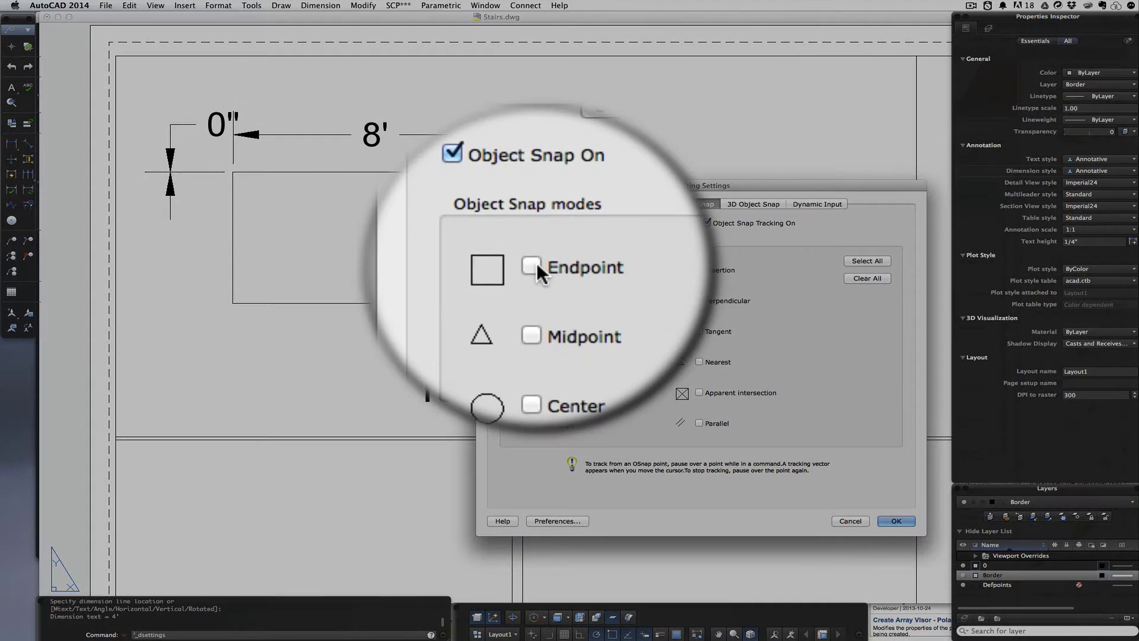
click(534, 265)
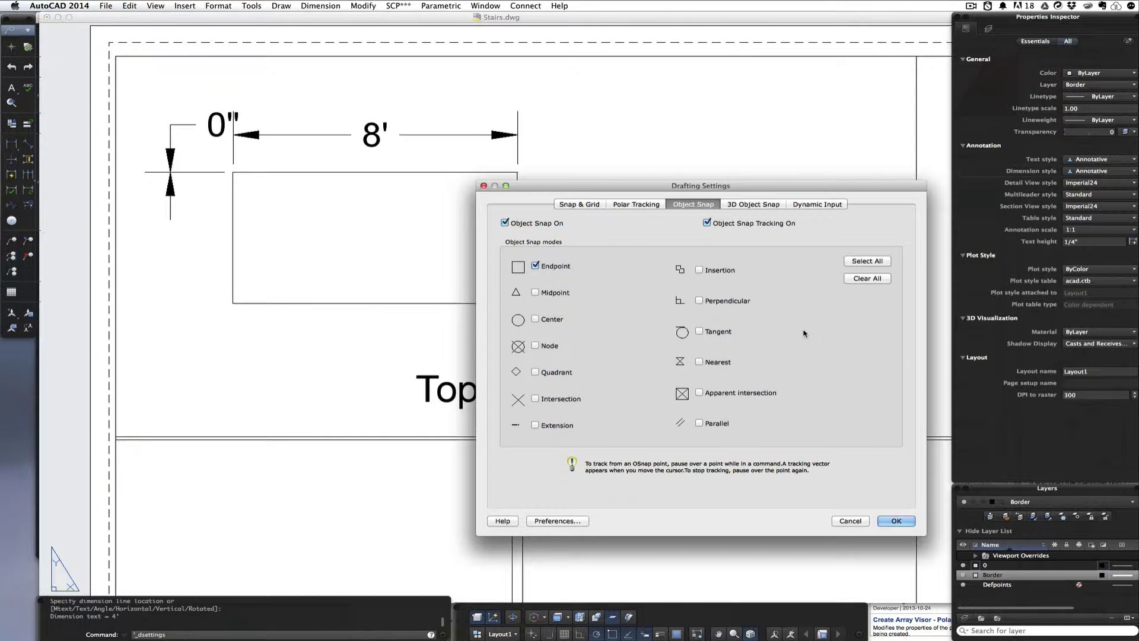
click(896, 520)
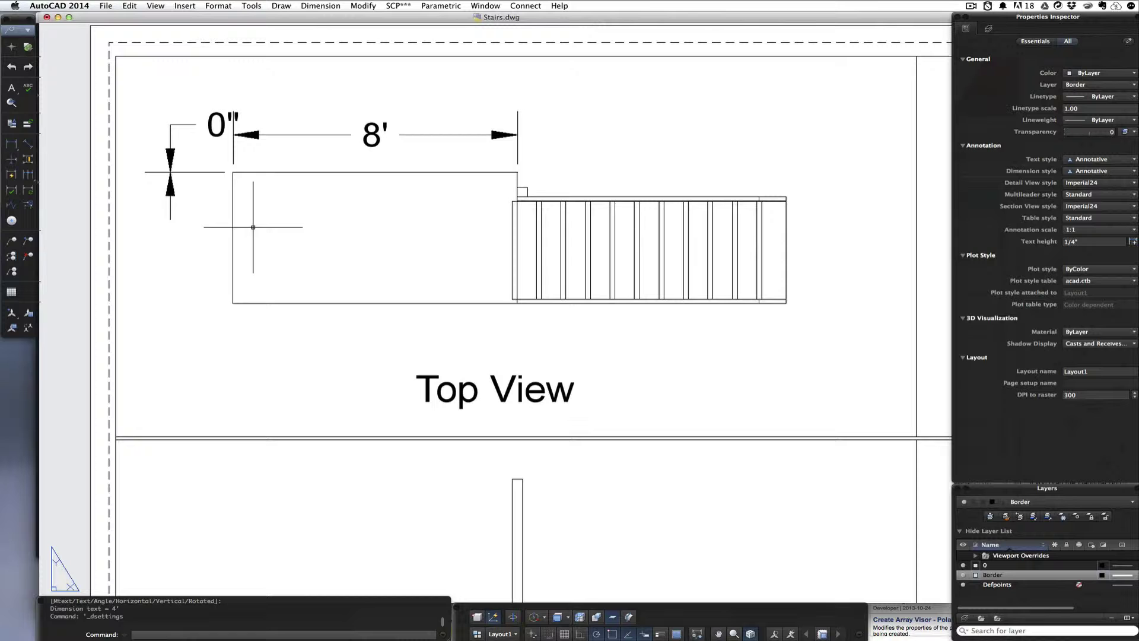
- Replace the 0" dimension with a 4' dimension on the rectangle's left side
click(171, 156)
key(Delete)
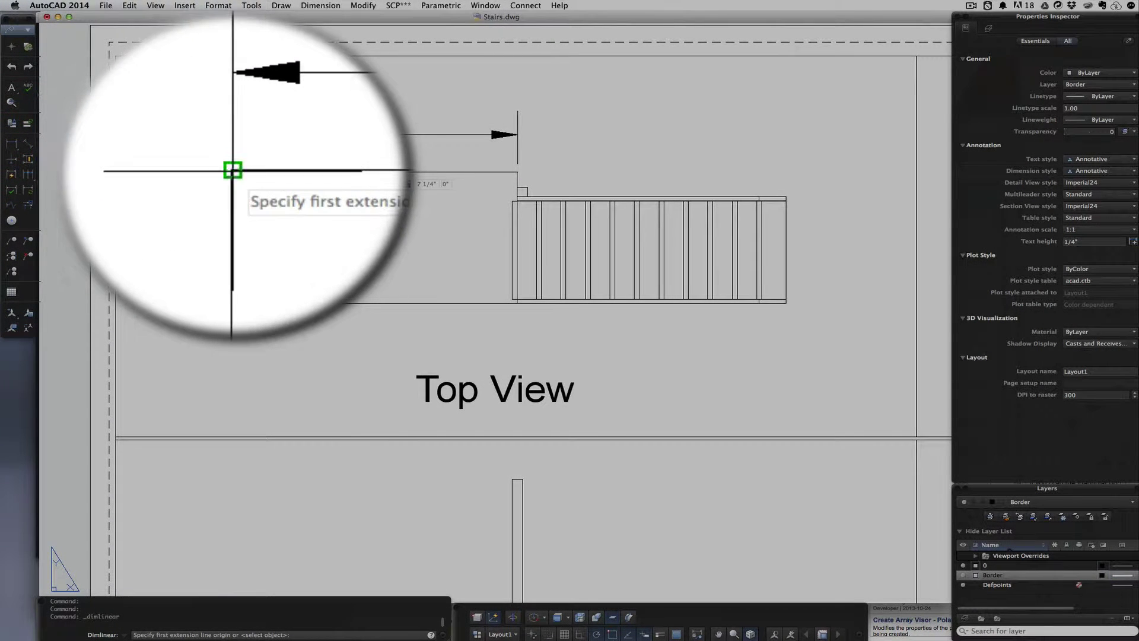
click(233, 171)
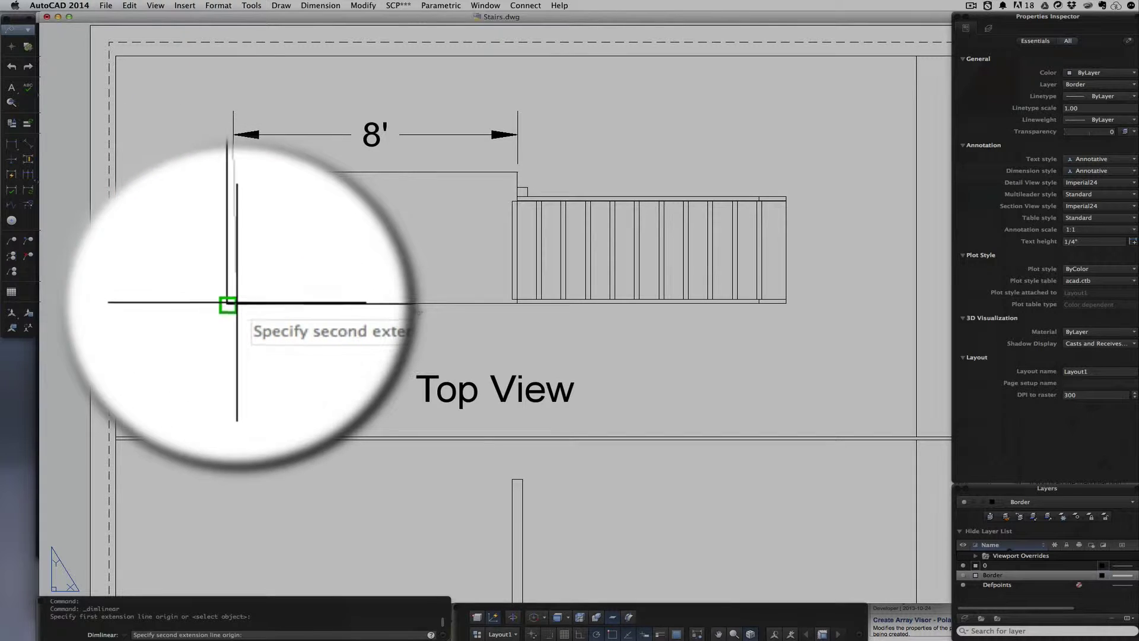
click(233, 303)
click(186, 306)
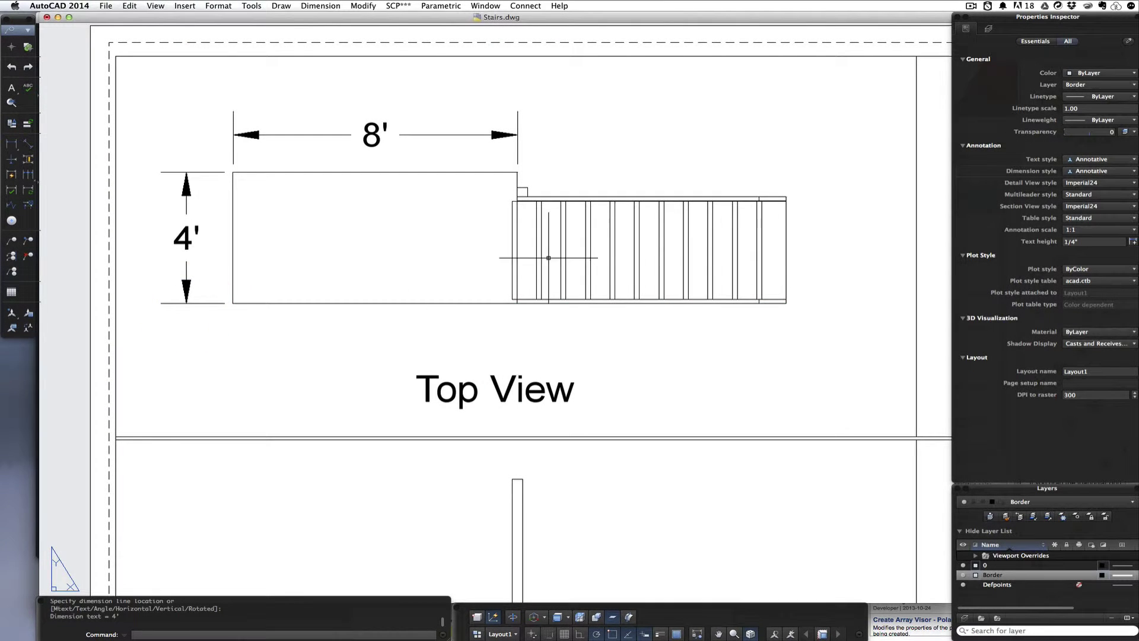
- Add 3'-3" and 3' vertical dimensions to the right of the stairs
key(Return)
click(786, 197)
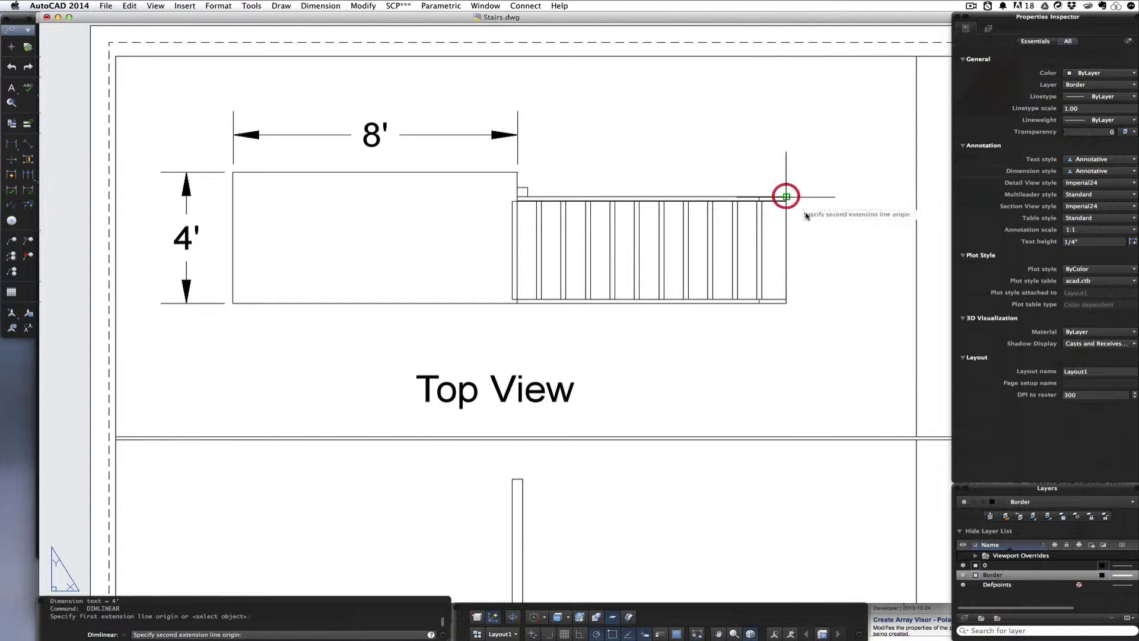
click(786, 303)
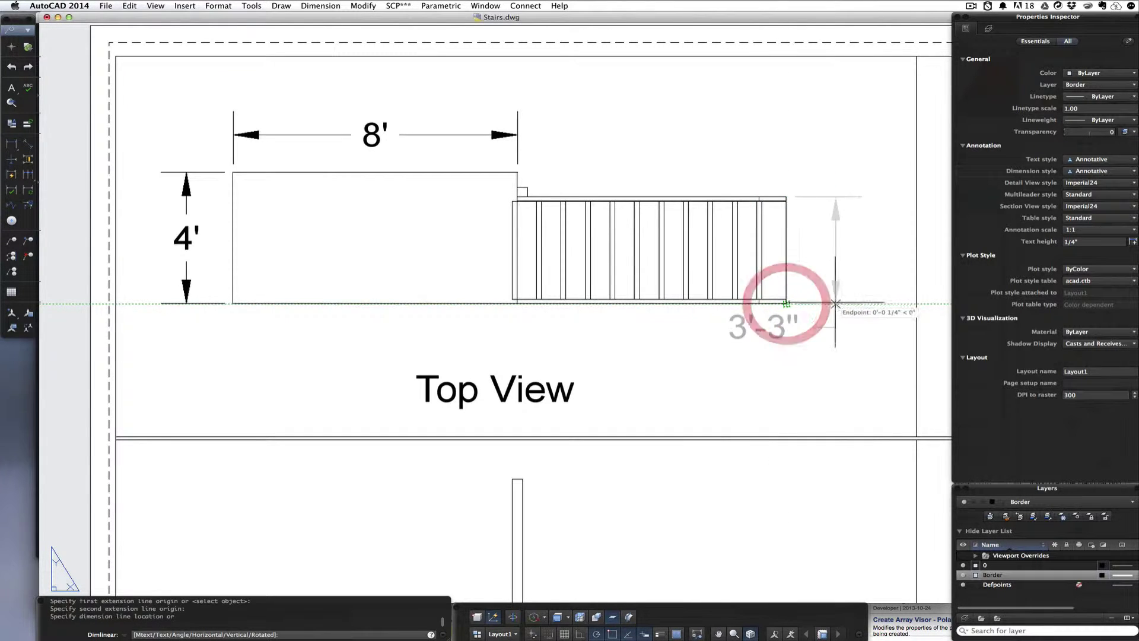
click(879, 308)
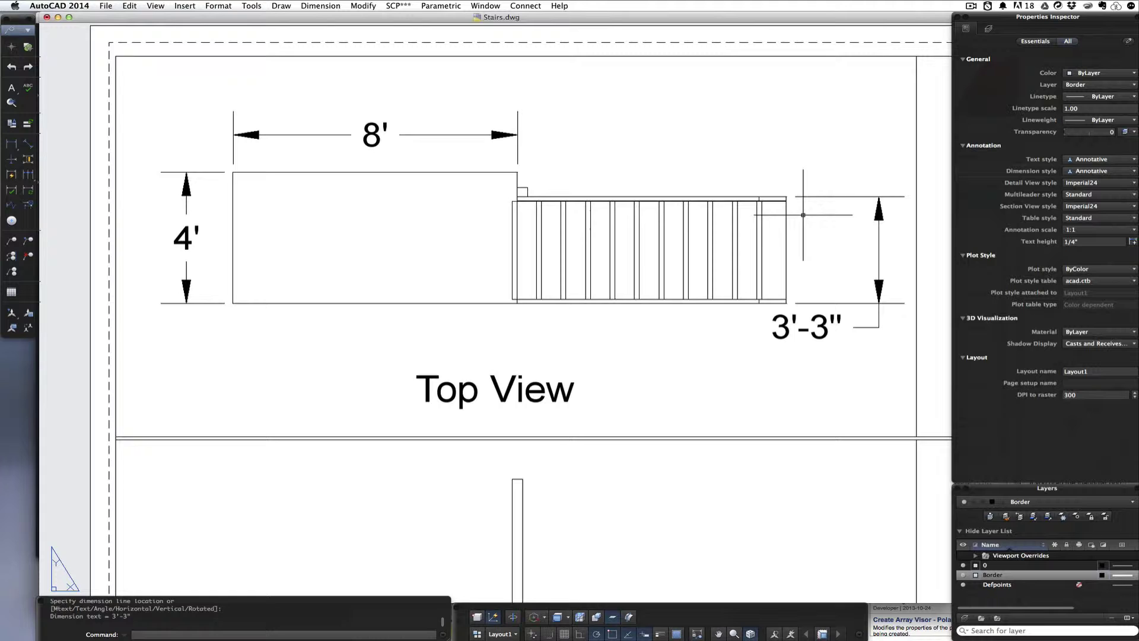
key(Return)
click(788, 202)
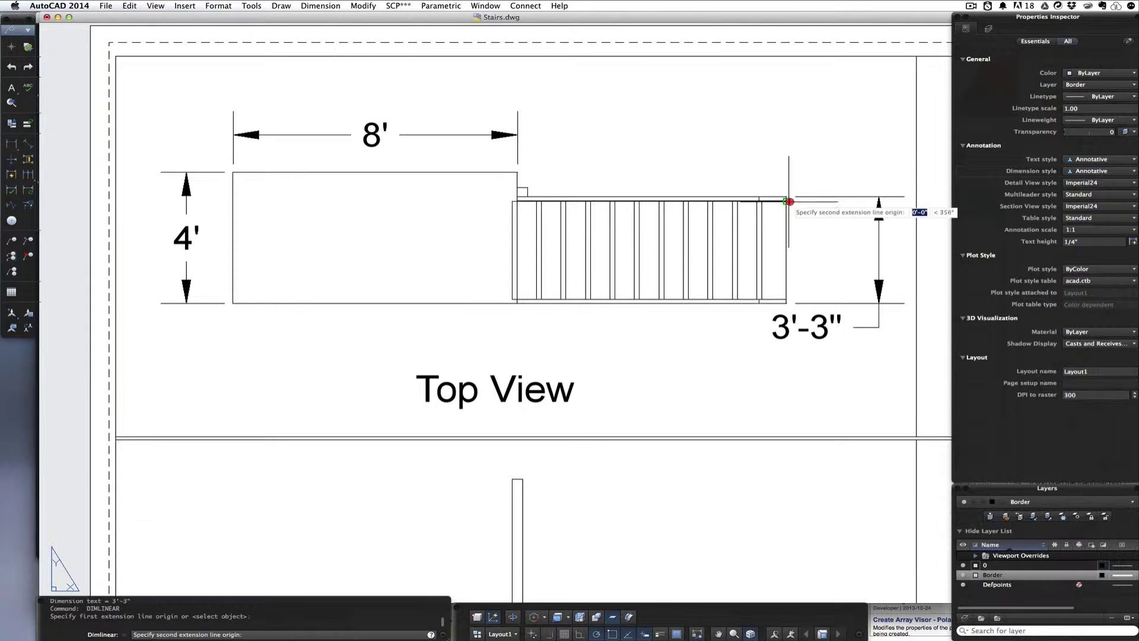
click(786, 303)
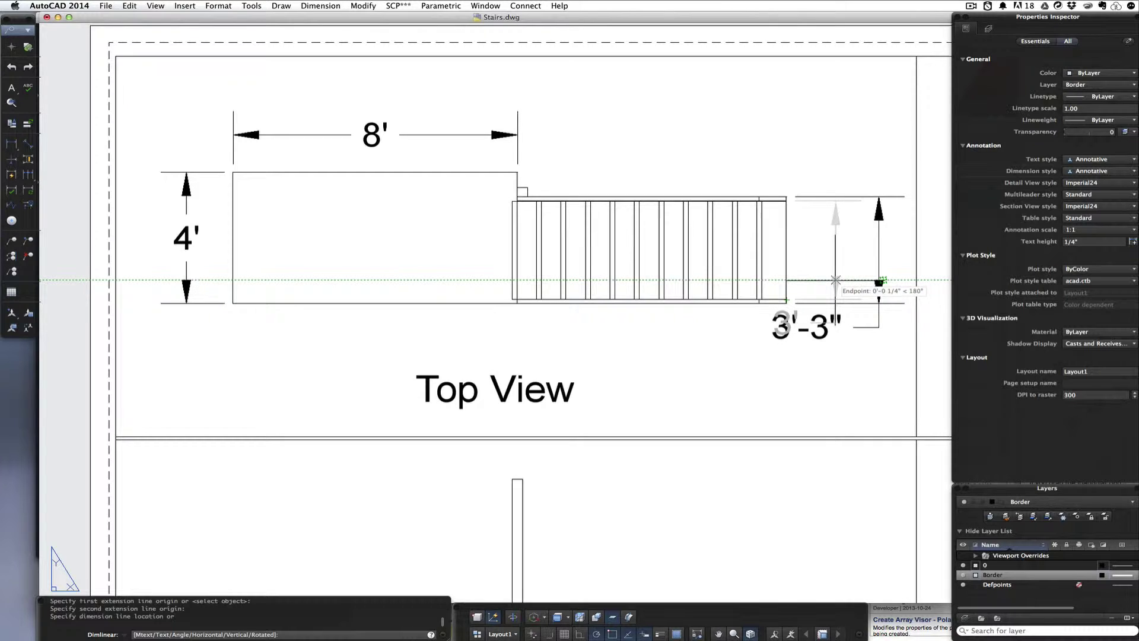
click(835, 282)
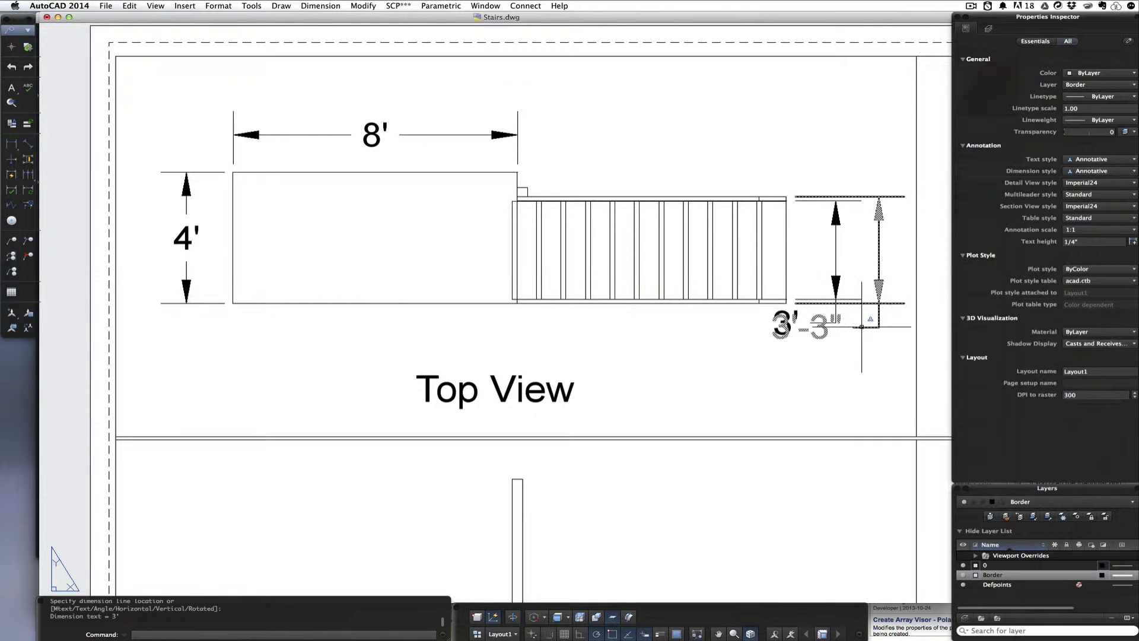
middle_drag(861, 326, 563, 315)
- Stretch the 3'-3" dimension text down below the 3' dimension
click(529, 319)
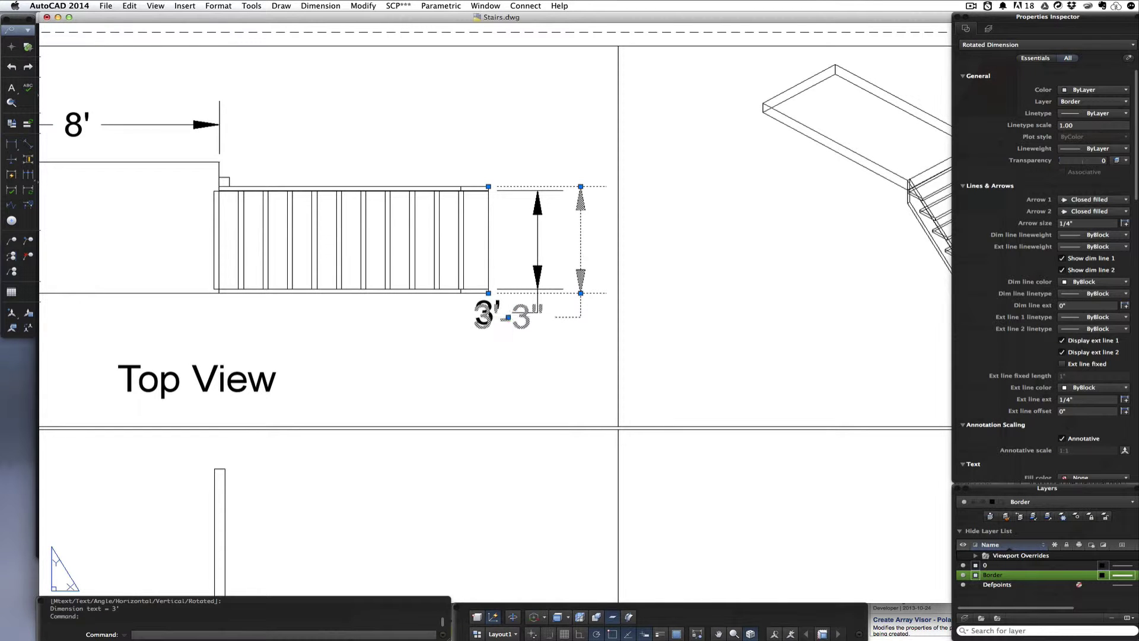
click(510, 317)
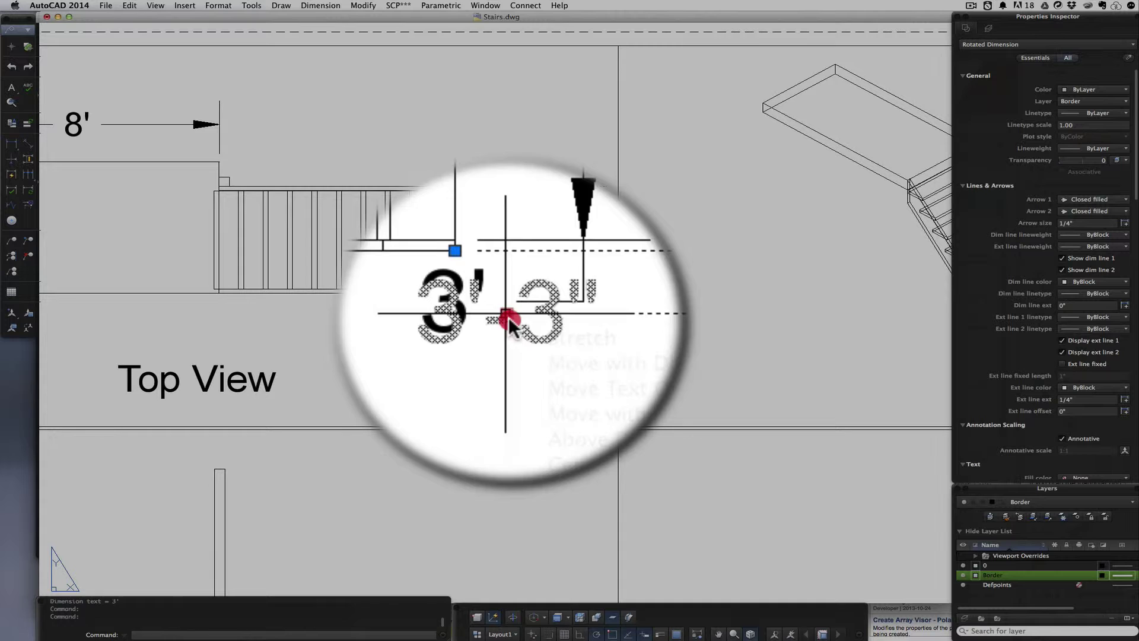
click(509, 317)
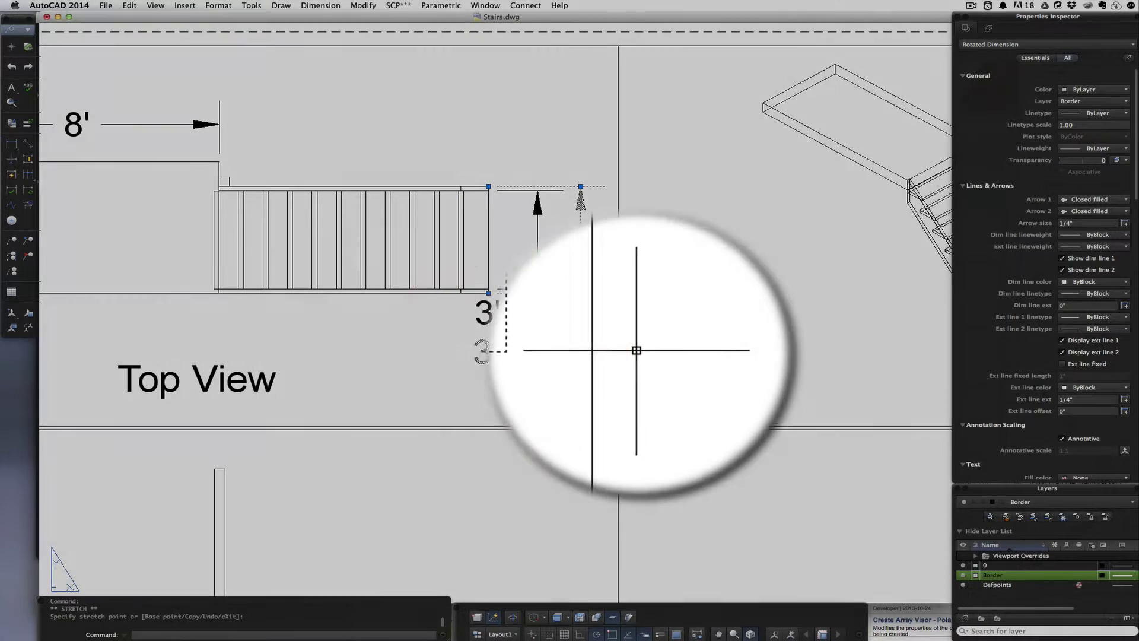
click(636, 350)
key(Escape)
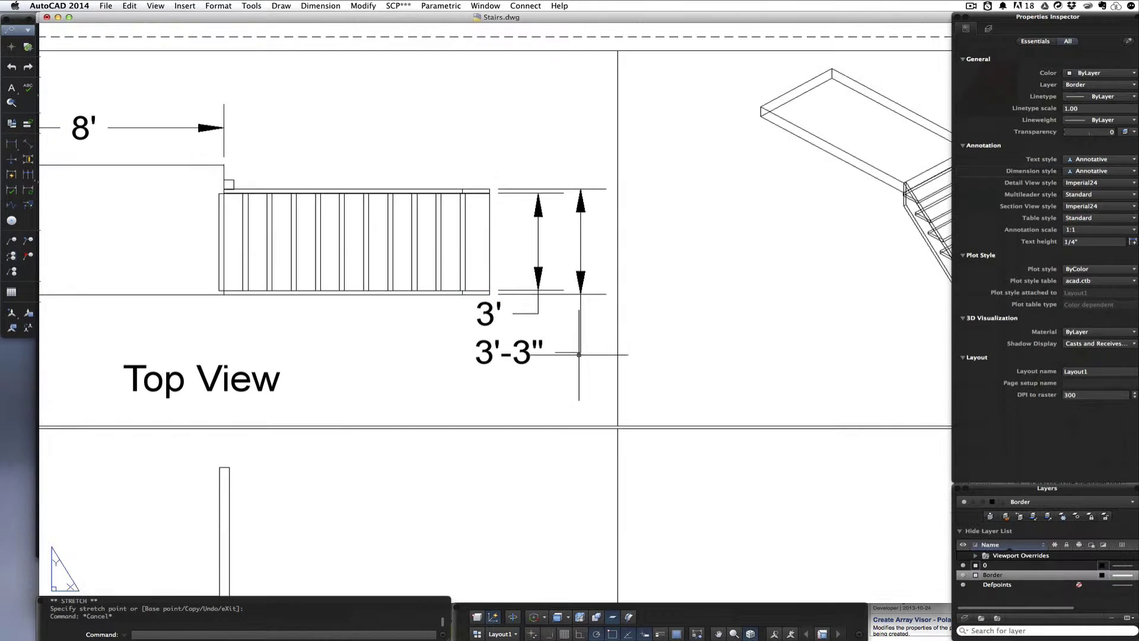
middle_drag(580, 354, 869, 316)
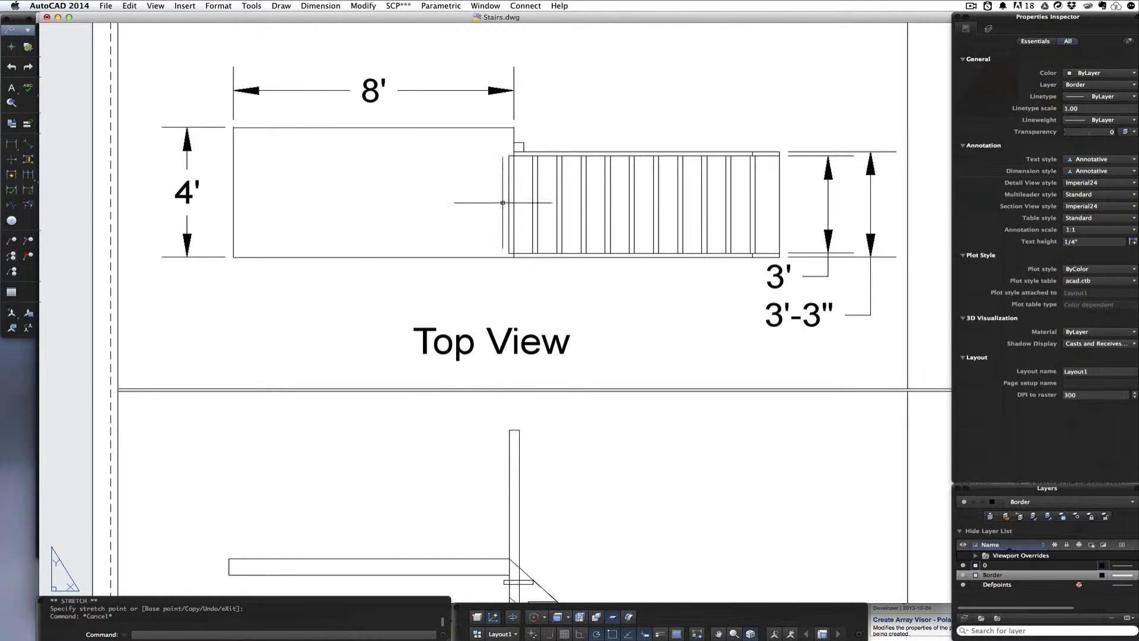
scroll(562, 262, down, 3)
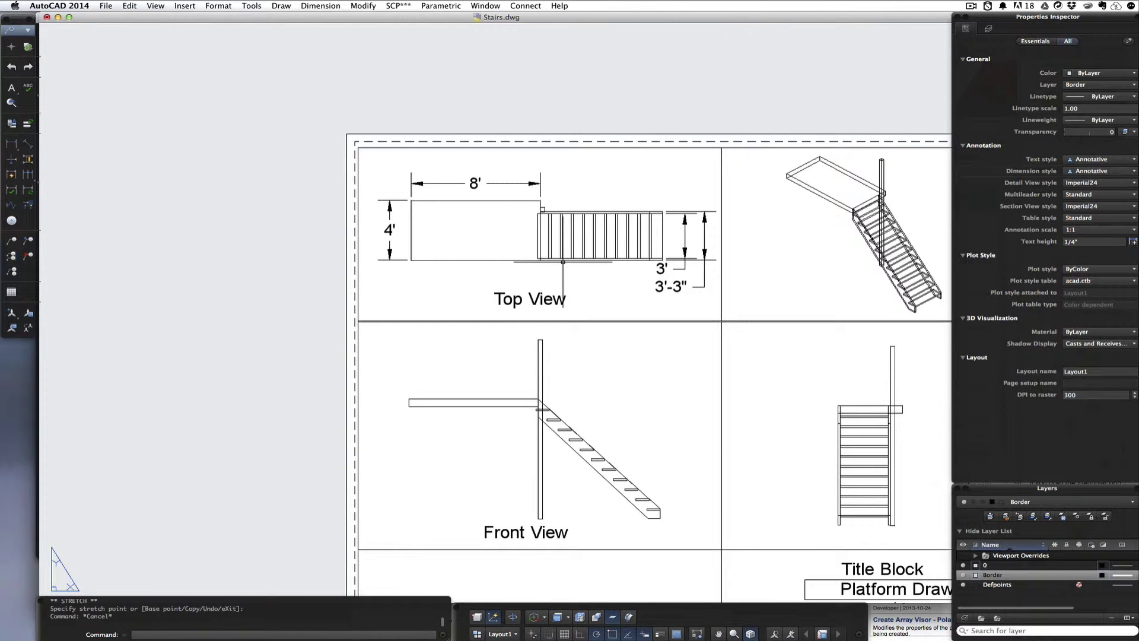
- Dimension the post as 12' from its top to its base, placed right
mouse_move(564, 261)
middle_down()
mouse_move(402, 183)
mouse_move(369, 184)
middle_up()
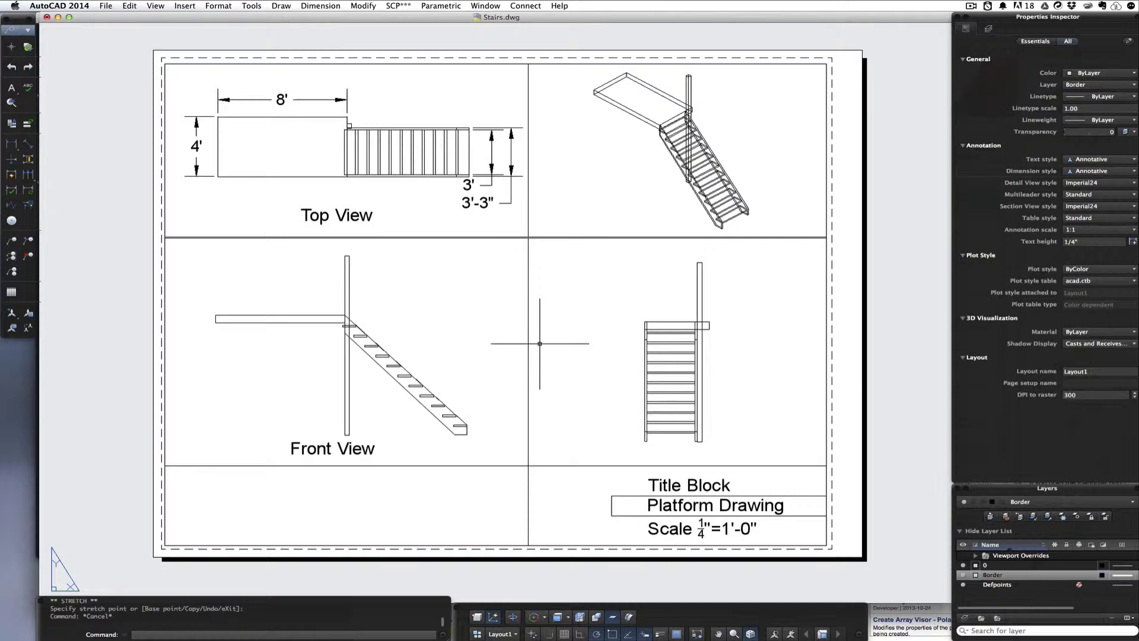
scroll(742, 359, up, 2)
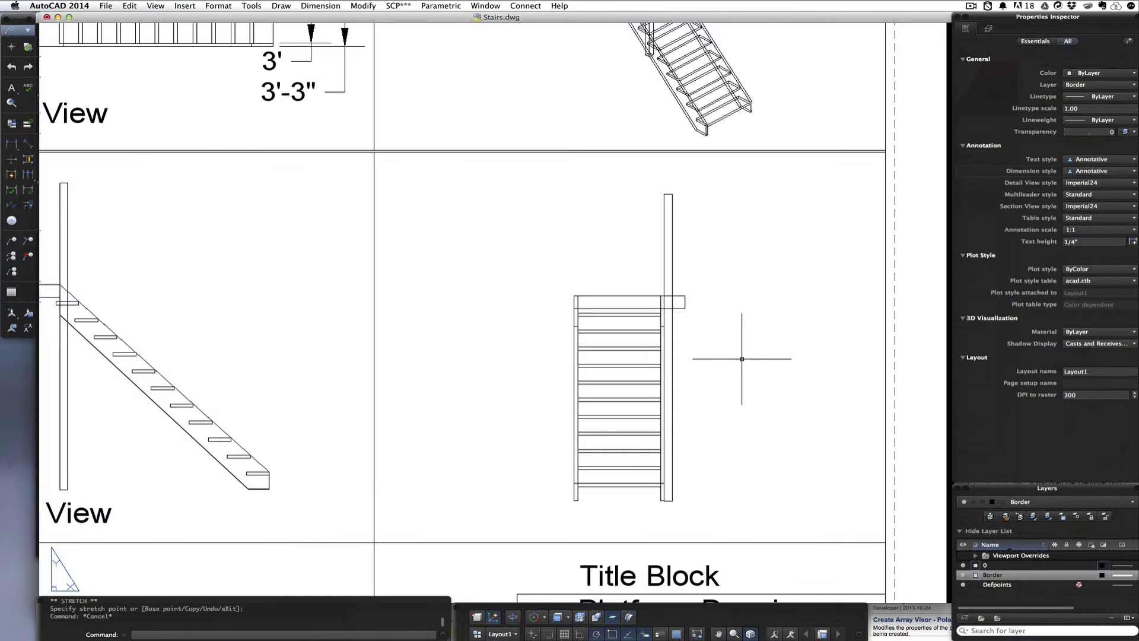
click(10, 145)
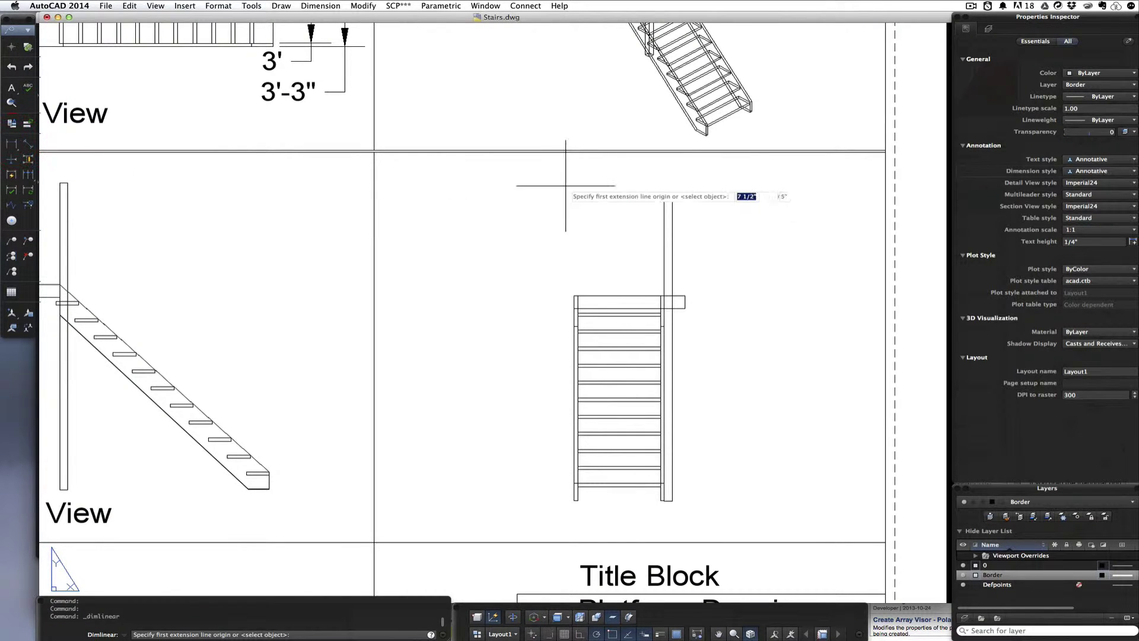
click(672, 194)
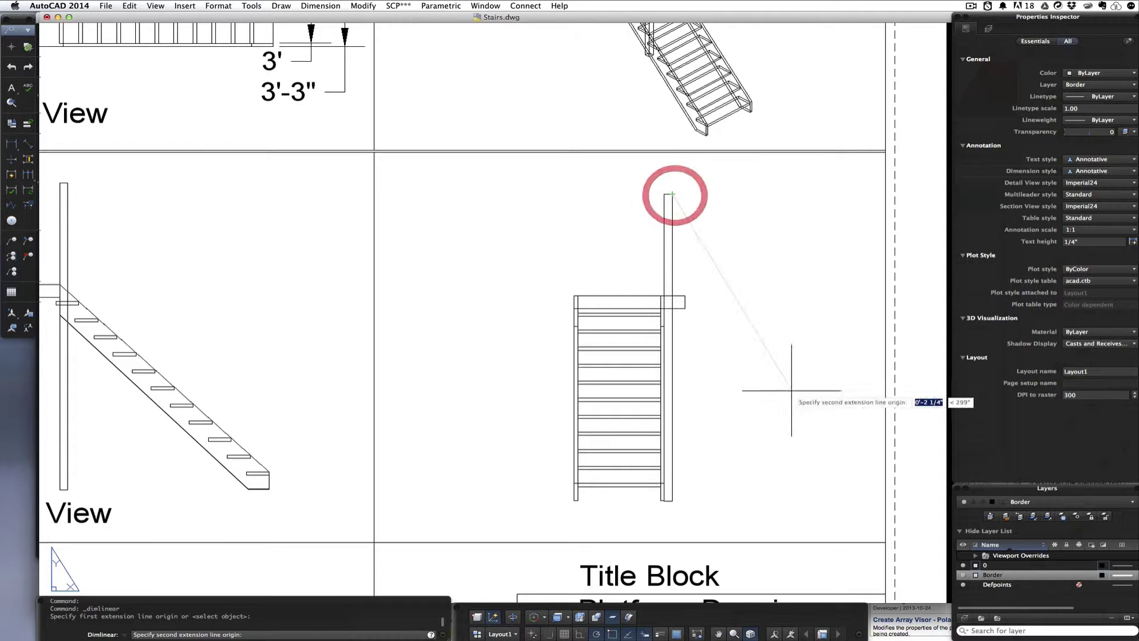
click(672, 502)
click(735, 490)
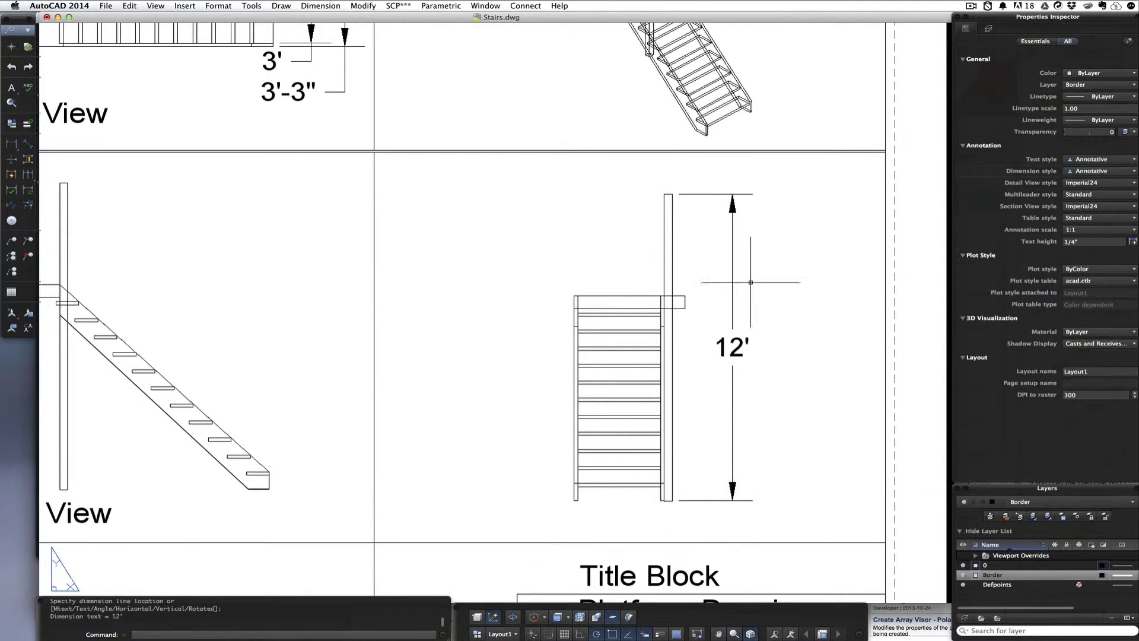
text(v)
- Cancel the accidentally started VIEW command
key(space)
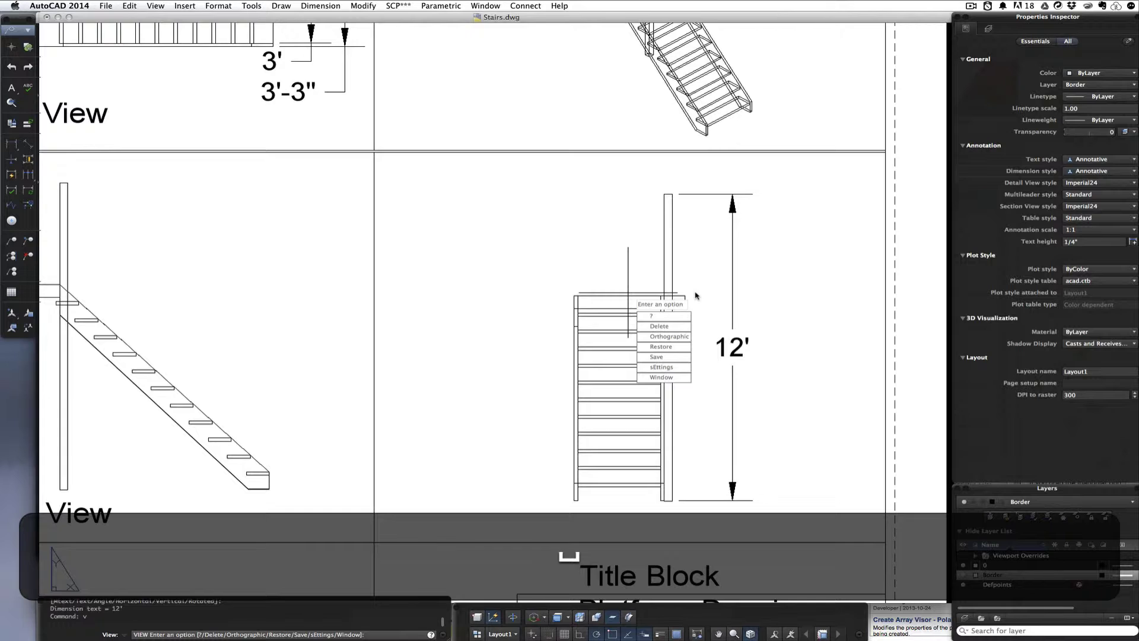
key(Escape)
key(space)
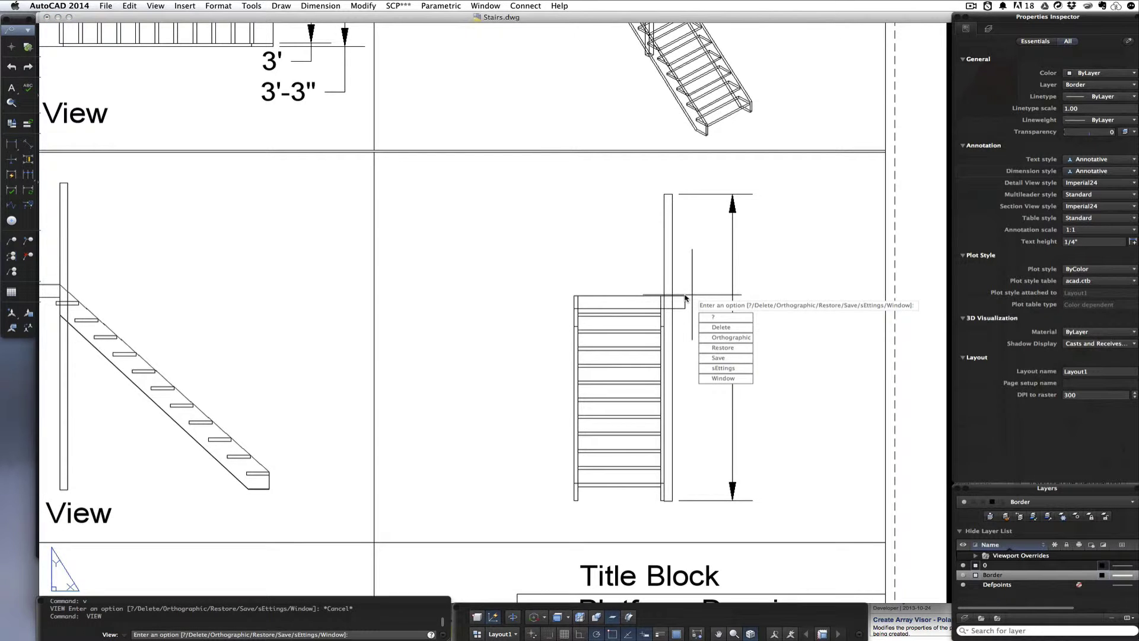
key(Escape)
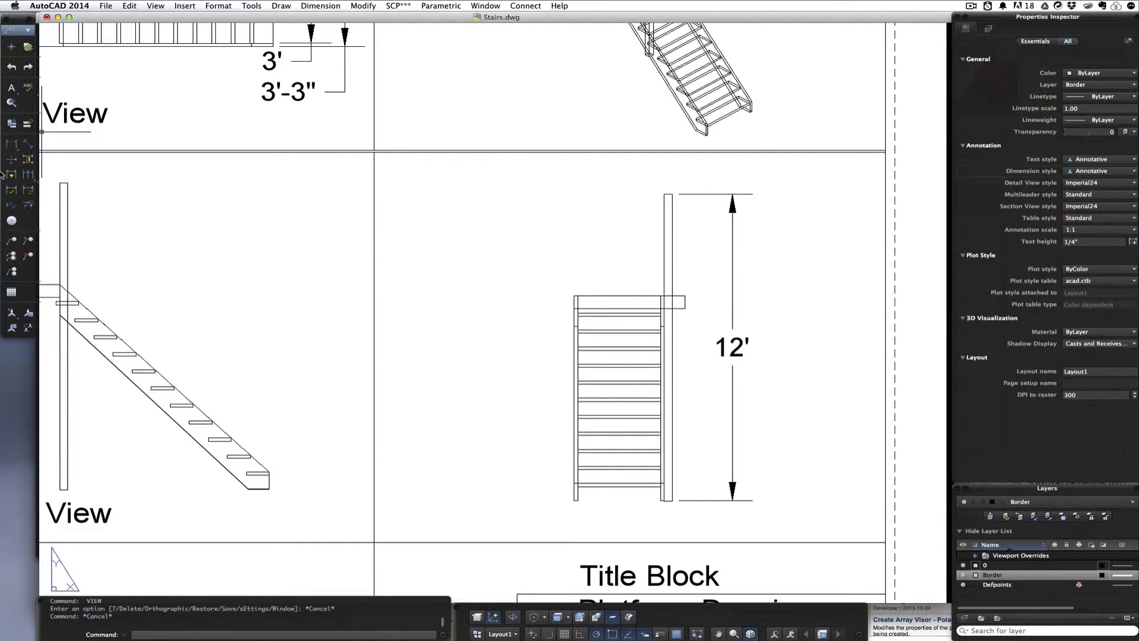
- Add a 6" thickness dimension to the left of the Front View landing
click(13, 144)
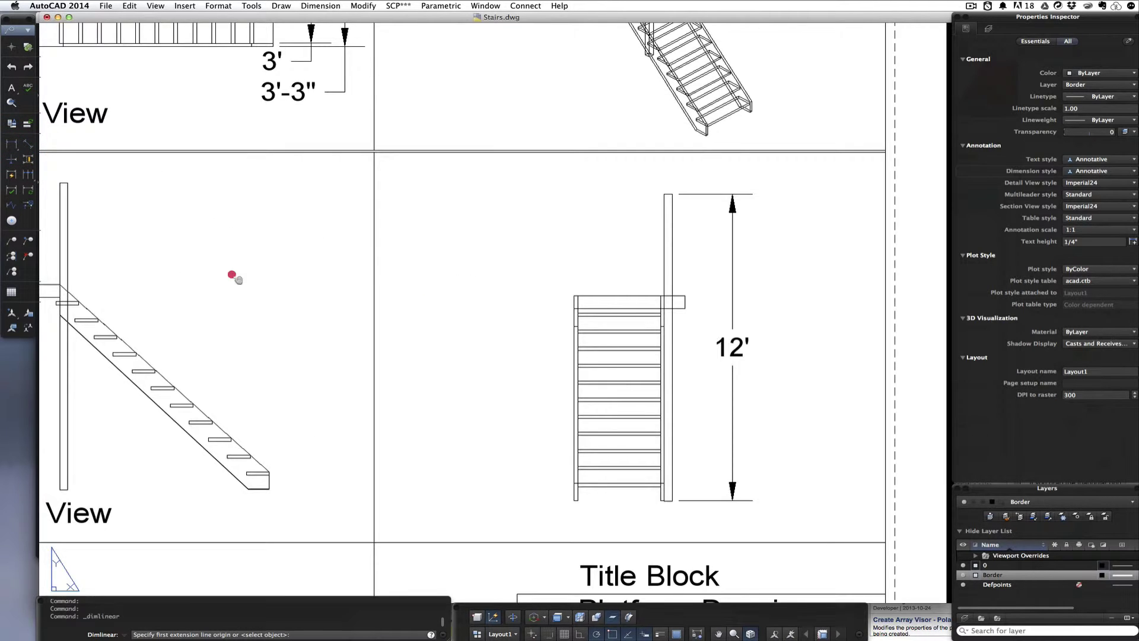
middle_drag(234, 274, 699, 247)
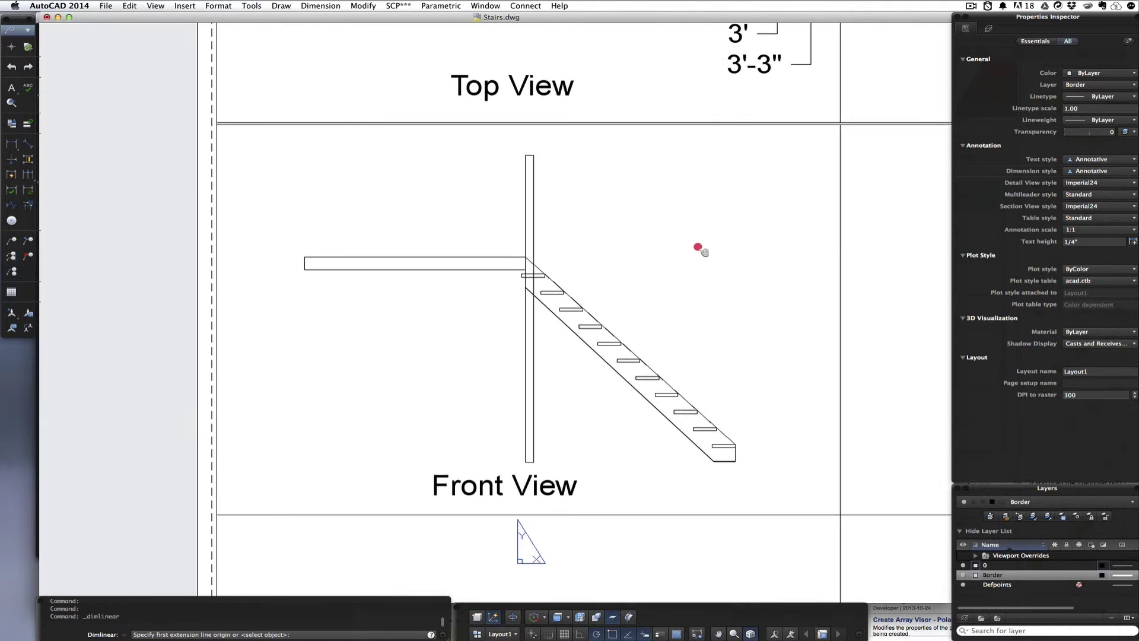
click(304, 257)
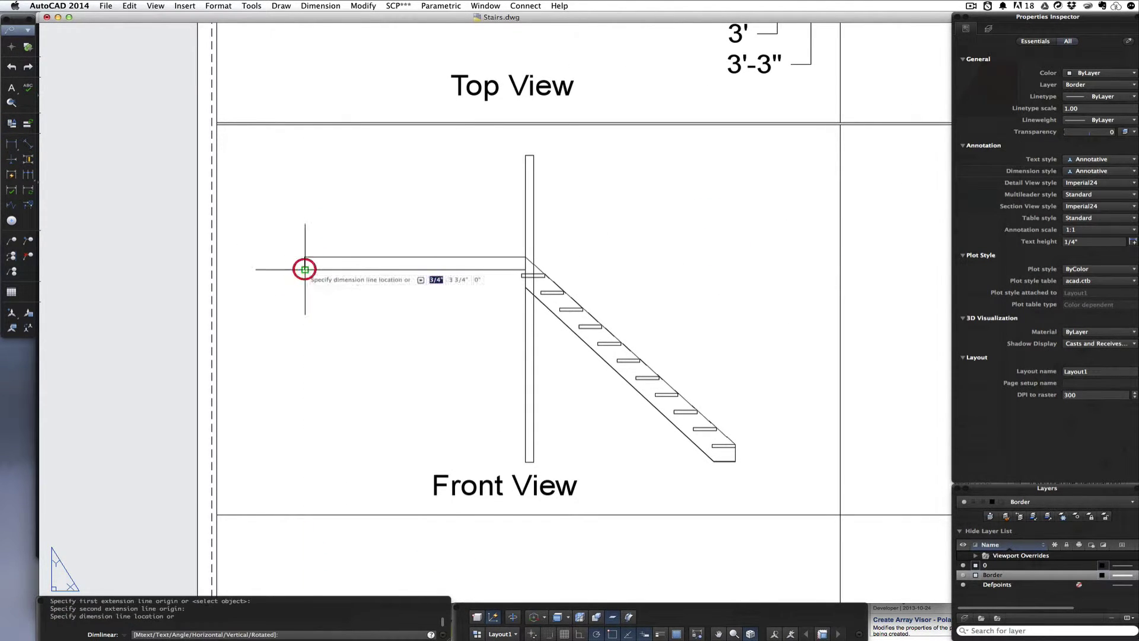
click(282, 272)
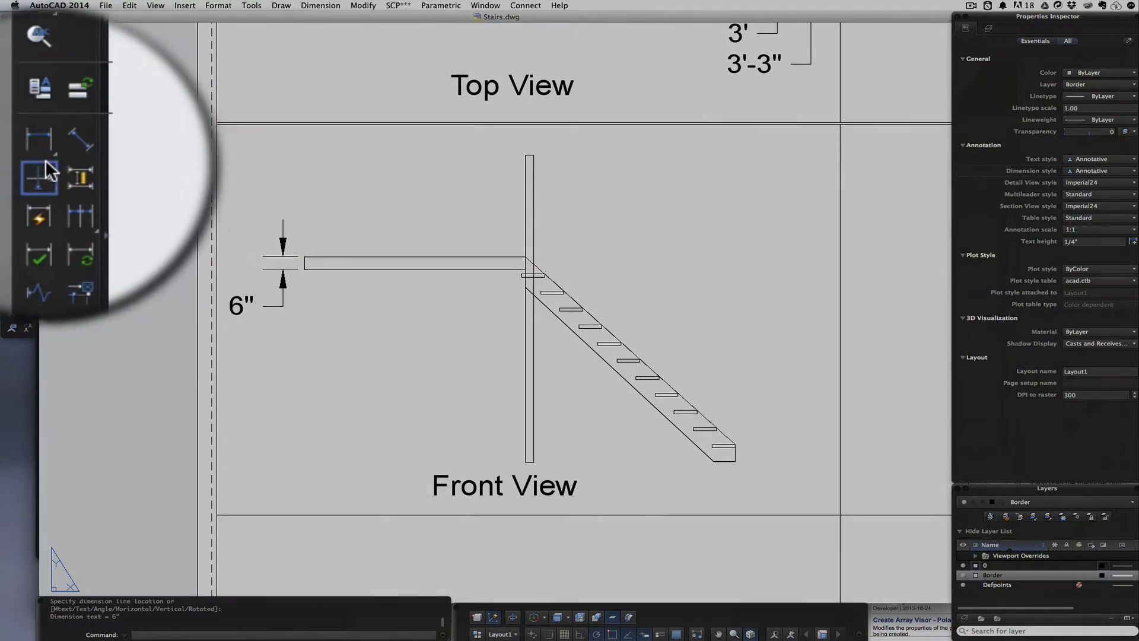
- Dimension the 45° angle between the sloped stringer and the floor line
click(48, 167)
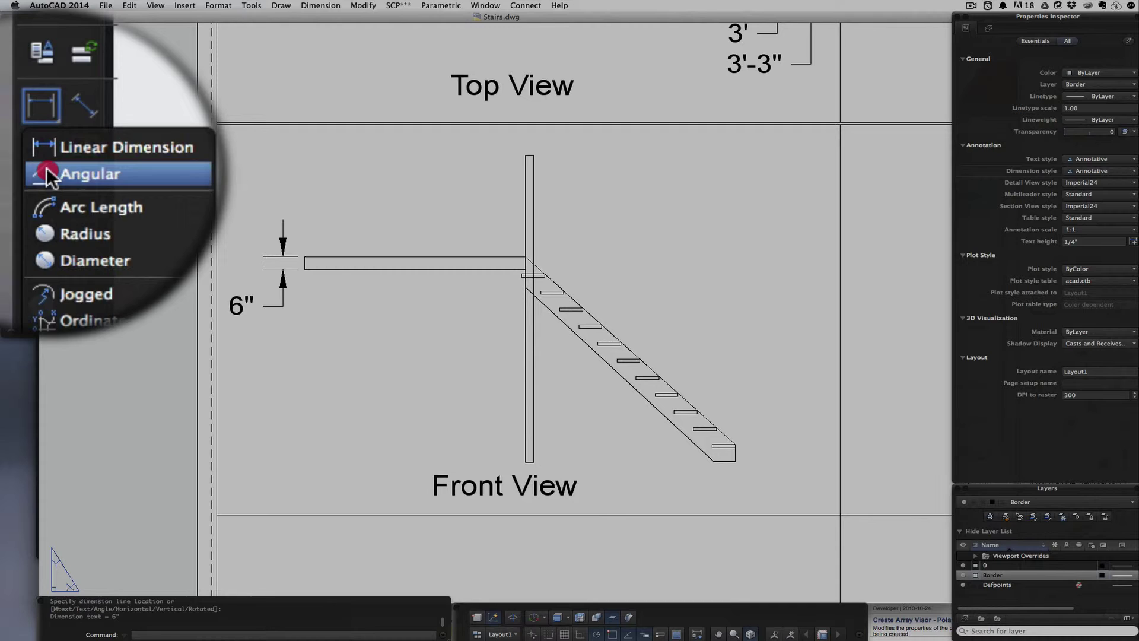
click(49, 175)
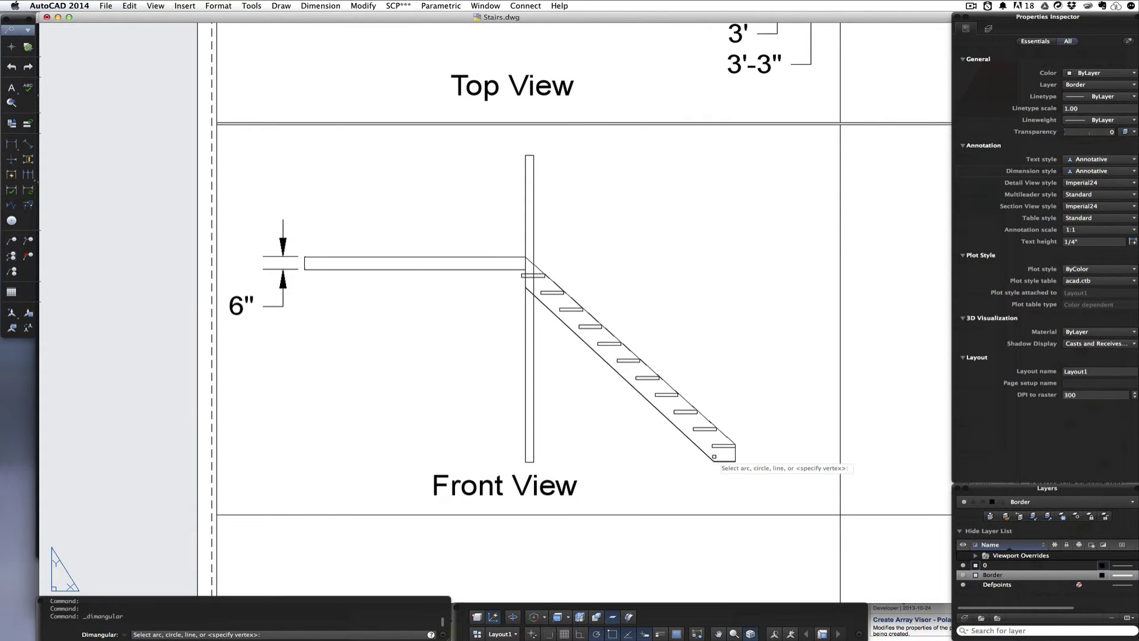
click(703, 451)
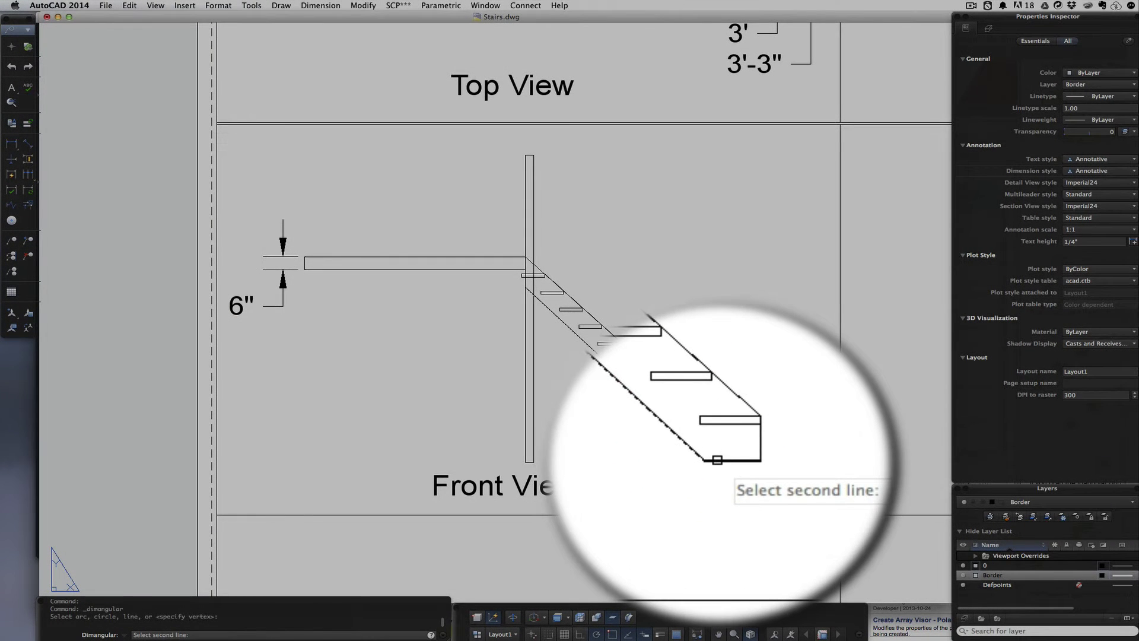
click(712, 458)
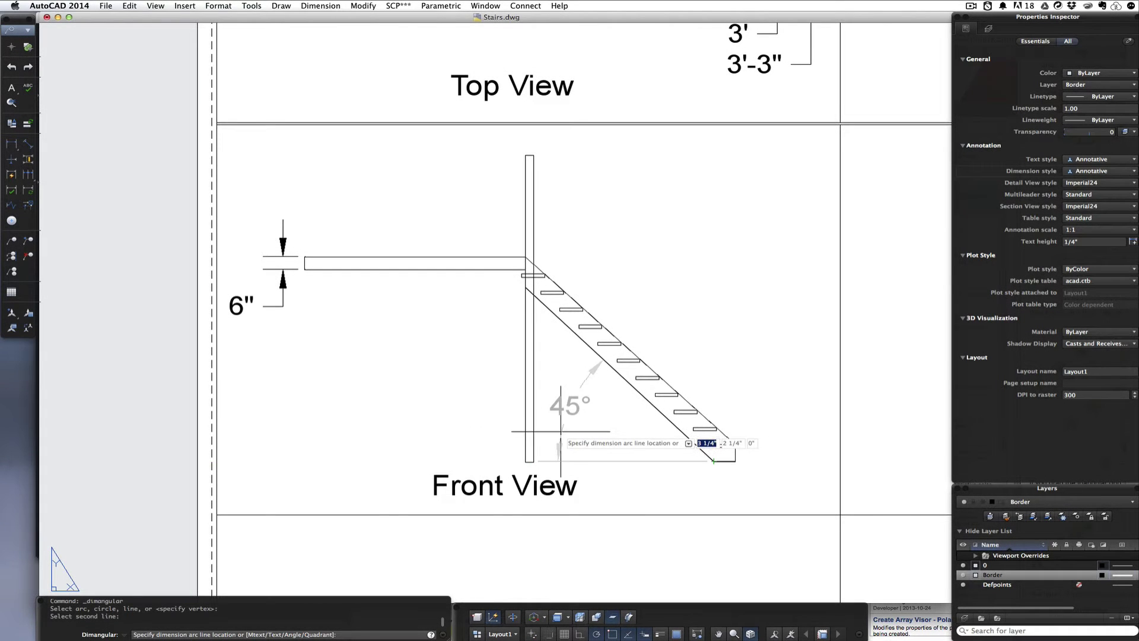
click(561, 431)
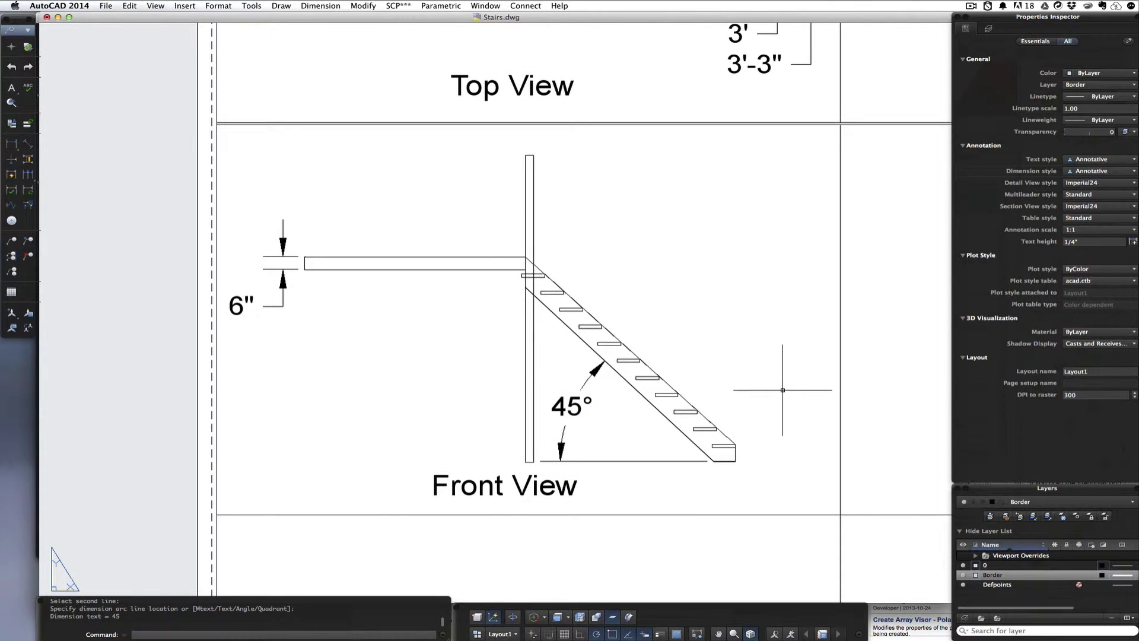
scroll(782, 389, down, 2)
scroll(782, 388, down, 2)
scroll(415, 370, down, 3)
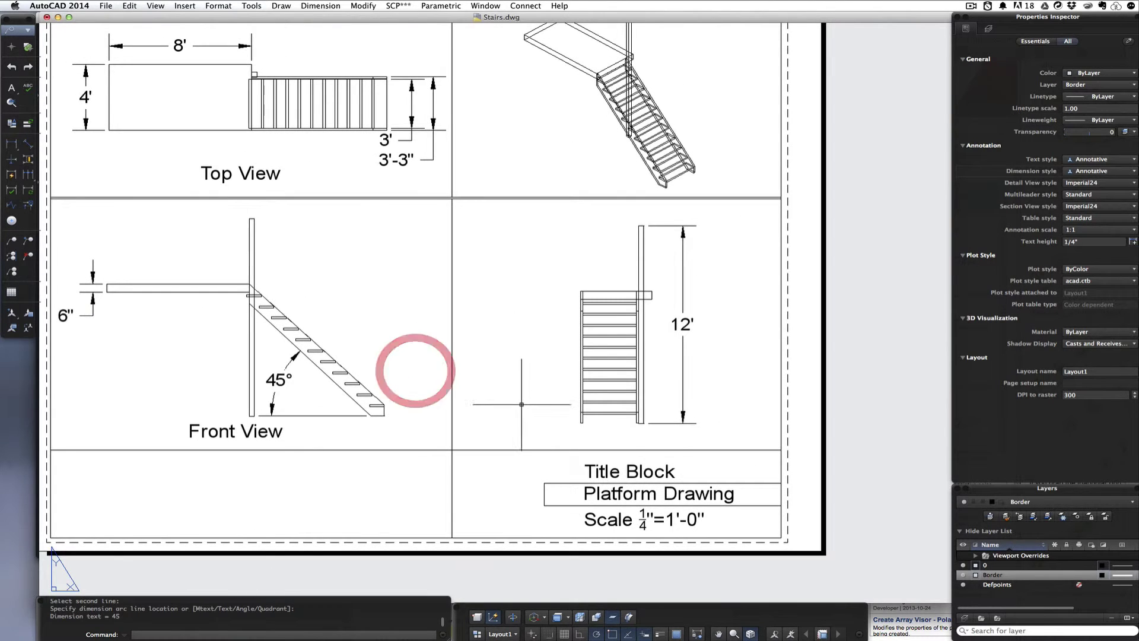
scroll(624, 348, down, 2)
scroll(541, 389, up, 3)
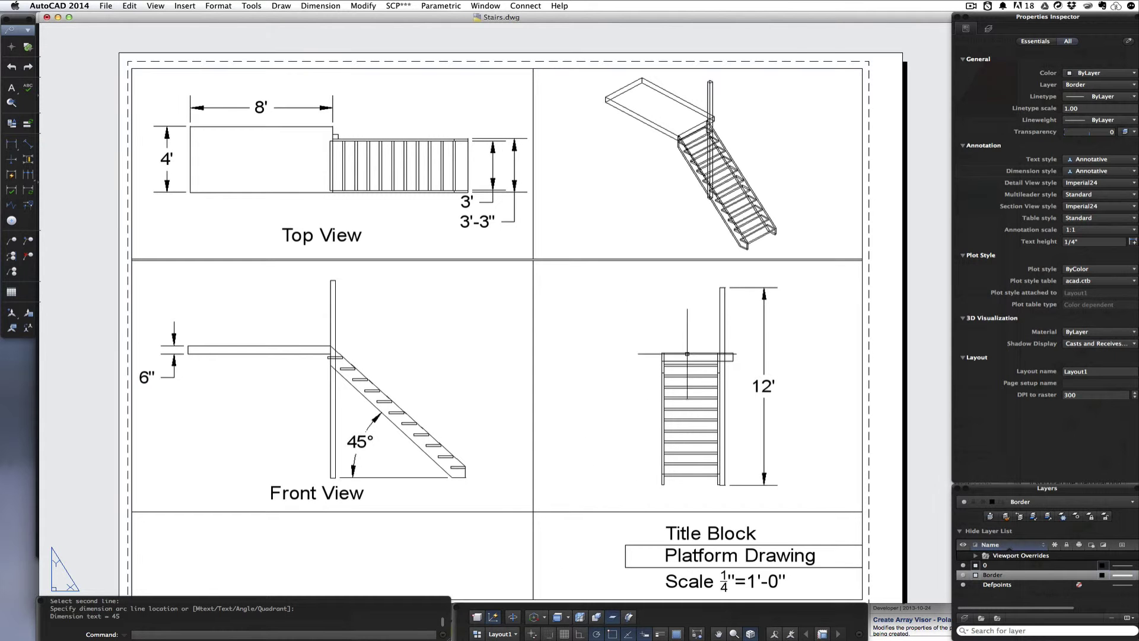
- Exit the viewport to paper space and view the fully dimensioned stair sheet
key(Escape)
key(Escape)
double_click(327, 535)
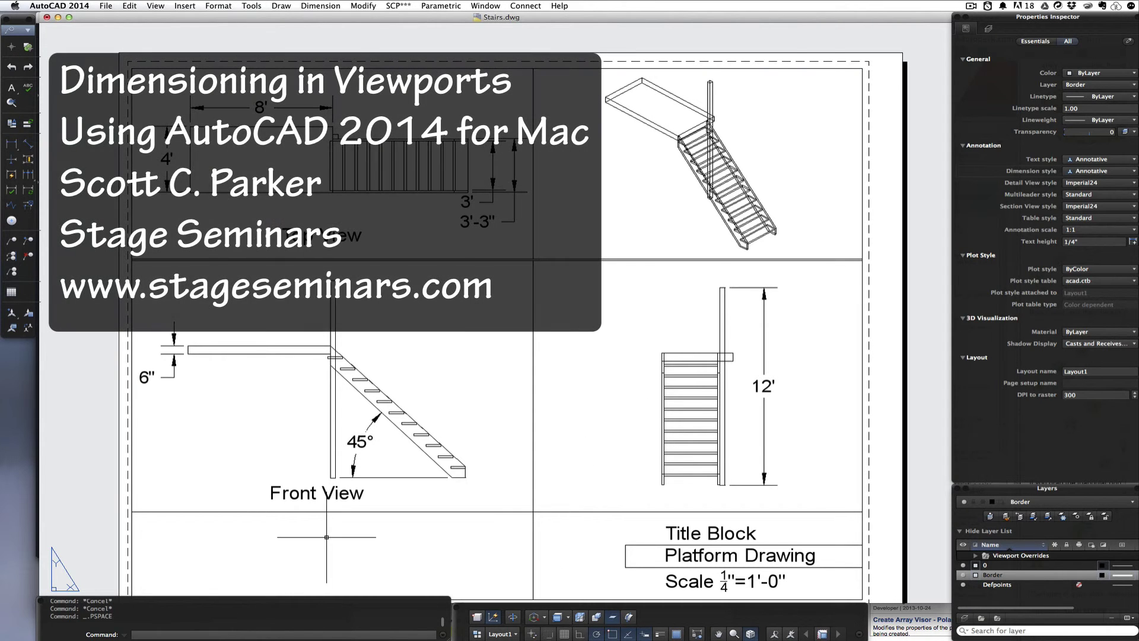